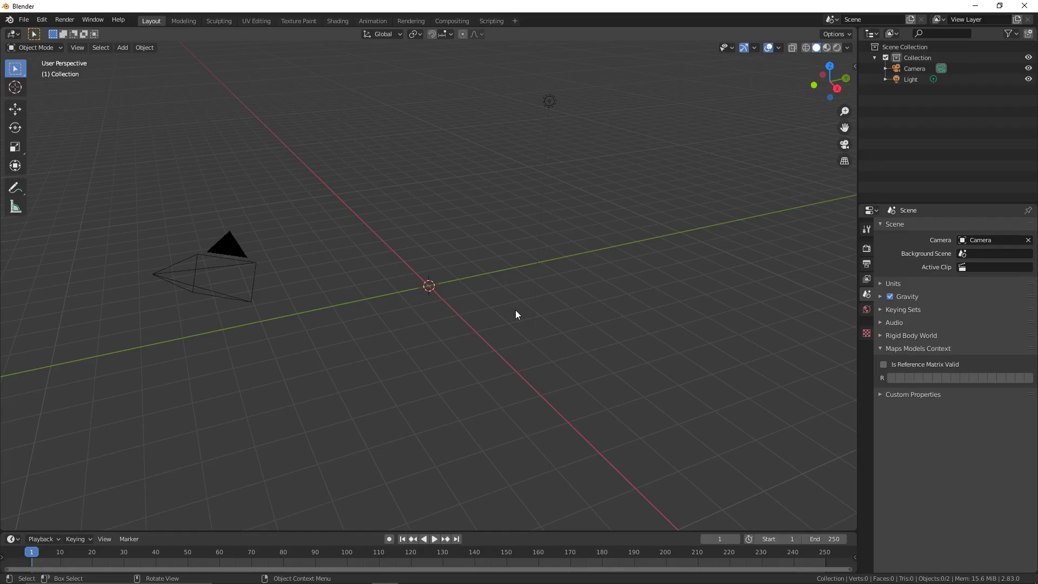
# - Add a cube to the scene and immediately delete it
pyautogui.hotkey('shift', 'a')
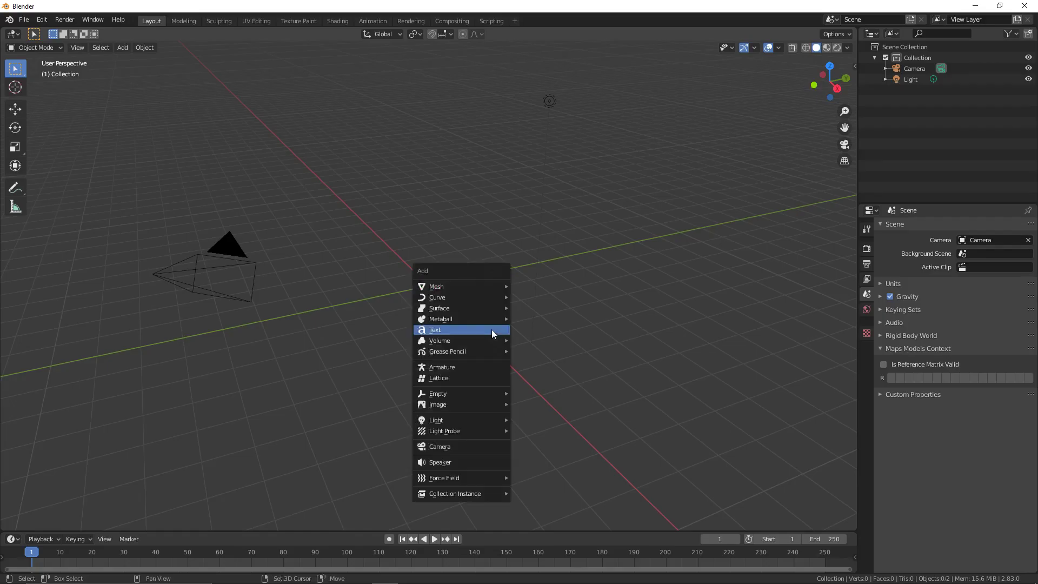
pyautogui.moveTo(495, 287)
pyautogui.click(532, 299)
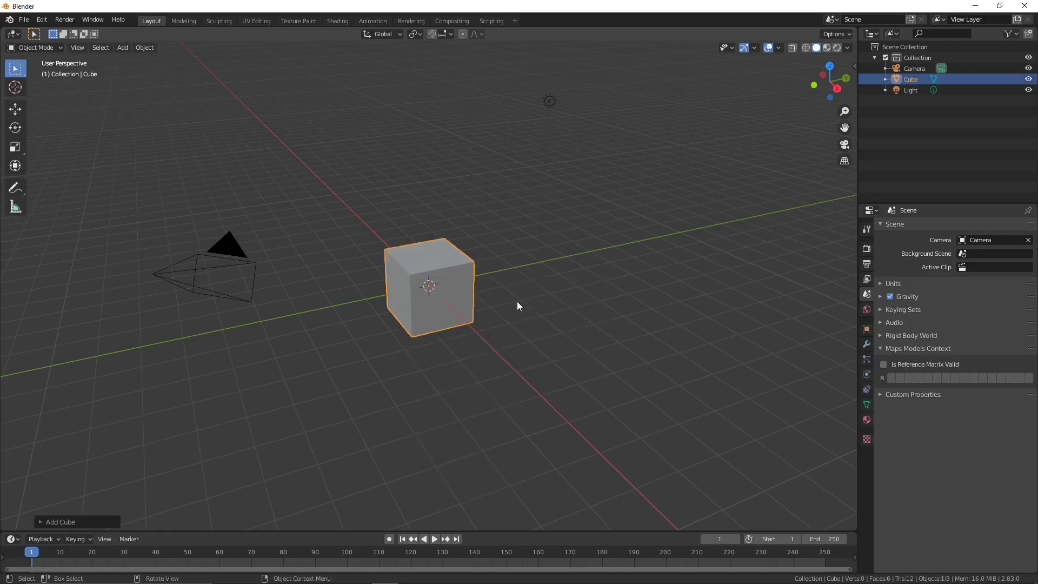
pyautogui.press('x')
pyautogui.click(513, 301)
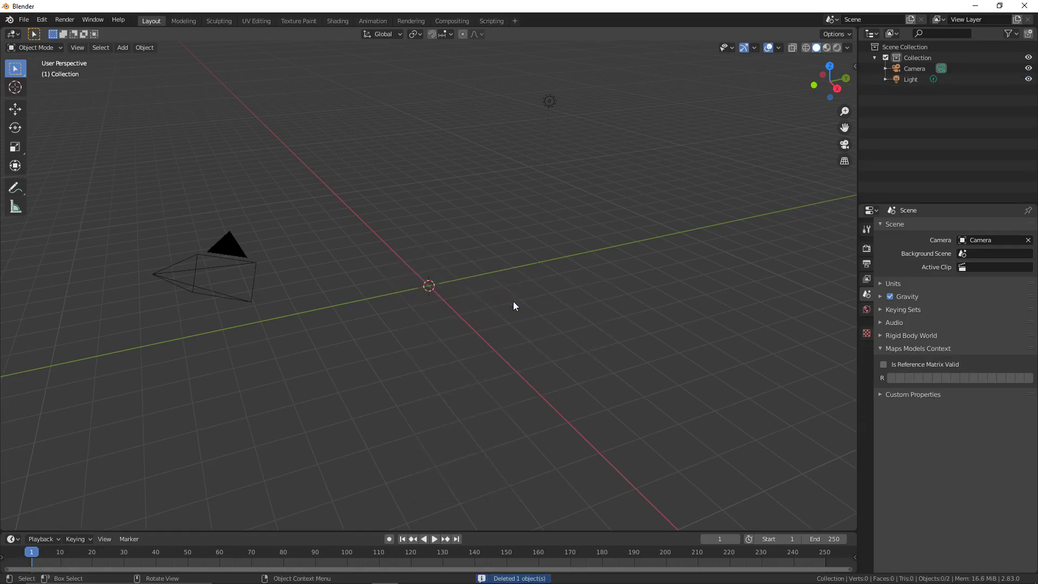
# - Add a text object at the origin, viewed from a top-down angle
pyautogui.moveTo(513, 302); pyautogui.dragTo(355, 473, button='middle')
pyautogui.moveTo(503, 384); pyautogui.dragTo(585, 400, button='middle')
pyautogui.hotkey('shift', 'a')
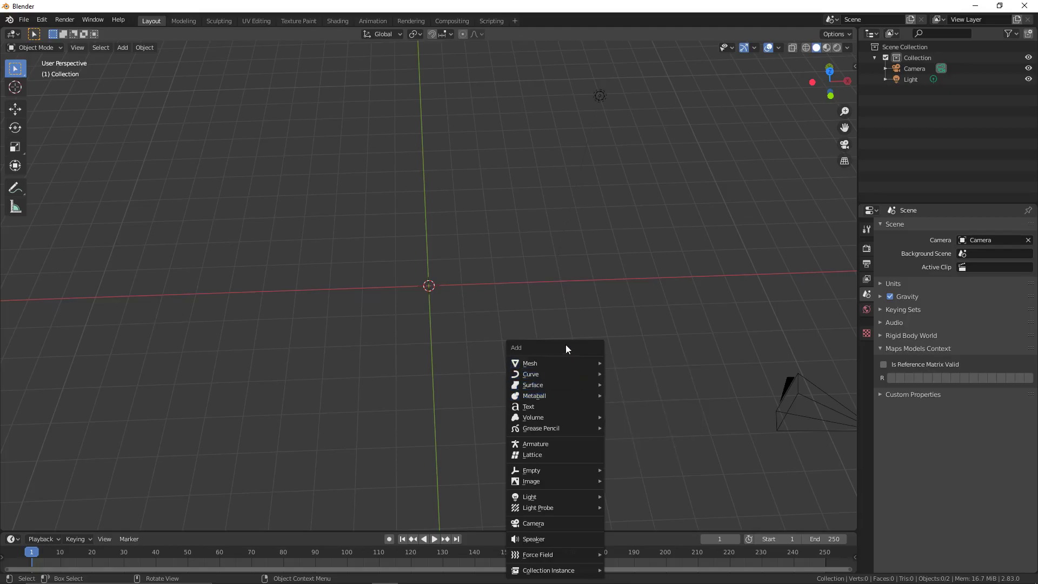
pyautogui.moveTo(567, 363)
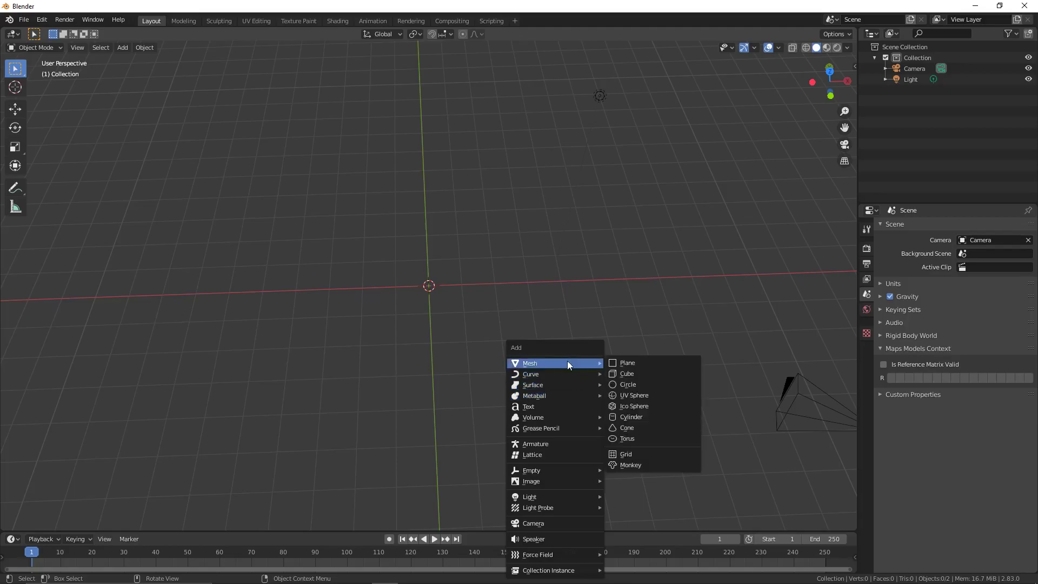
pyautogui.click(556, 407)
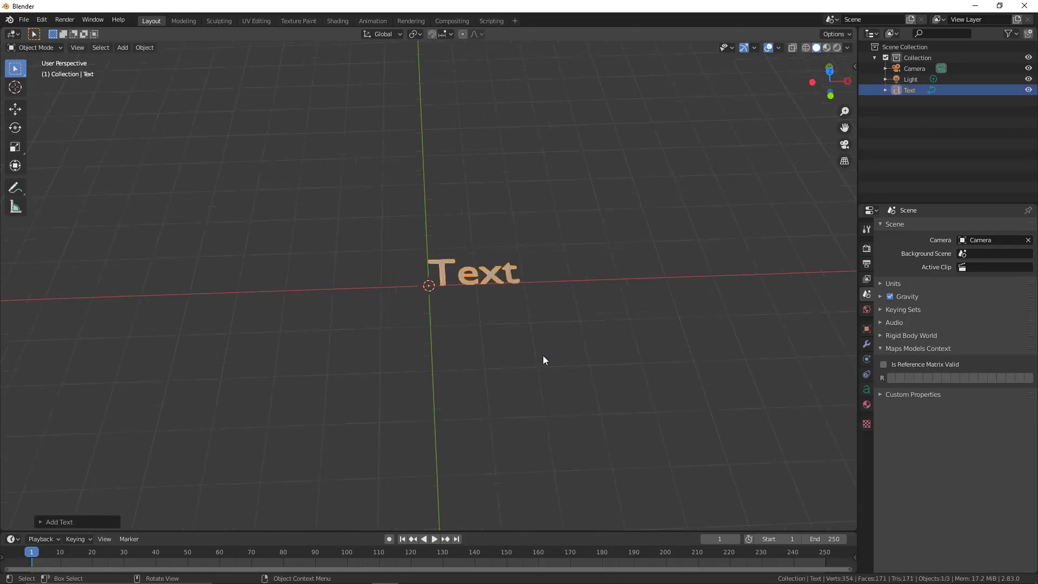
# - Replace the default word 'Text' with the single capital letter 'A'
pyautogui.press('Tab')
pyautogui.press('BackSpace')
pyautogui.press('BackSpace')
pyautogui.press('BackSpace')
pyautogui.press('BackSpace')
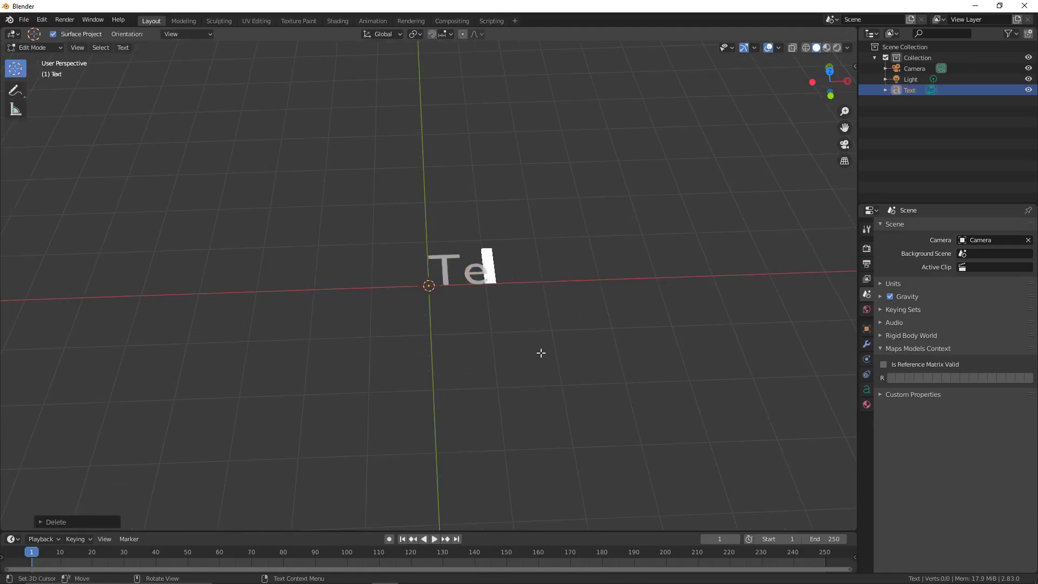
pyautogui.write('a')
pyautogui.press('Return')
pyautogui.press('BackSpace')
pyautogui.press('BackSpace')
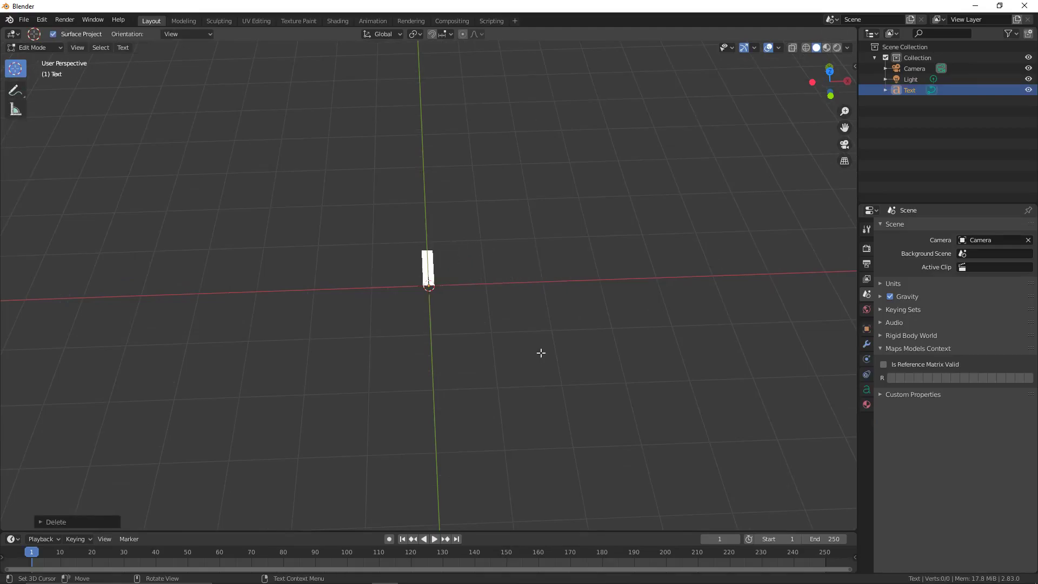
pyautogui.write('A')
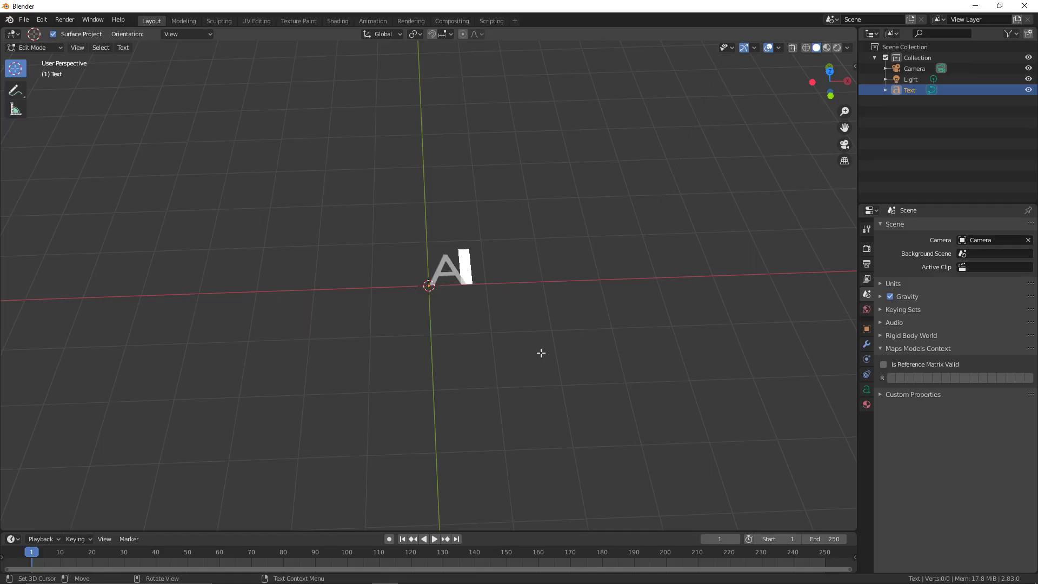
pyautogui.press('Tab')
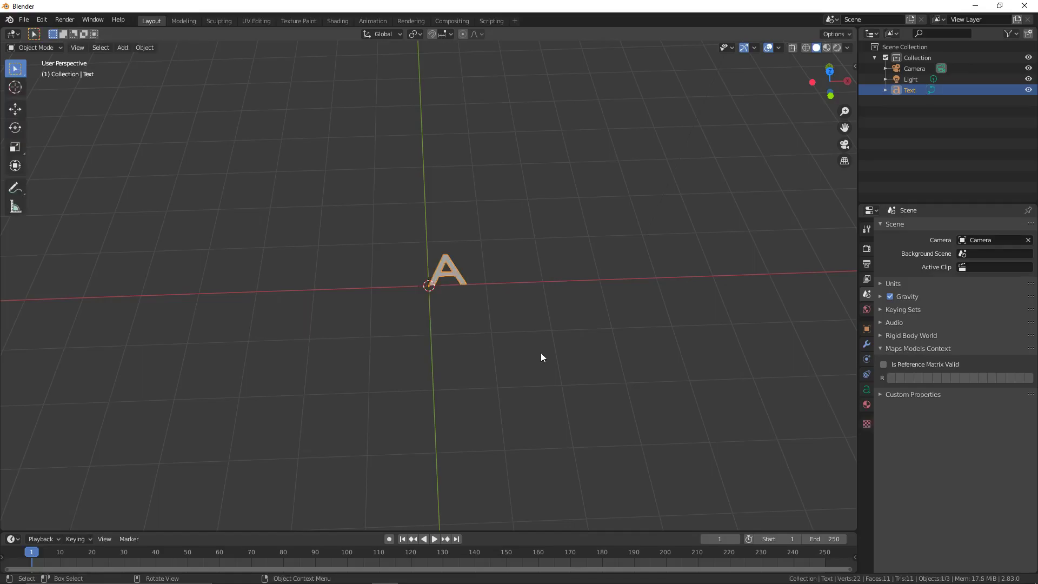
# - Expand the A's Font settings and browse for a Regular font, then cancel, keeping Bfont
pyautogui.moveTo(541, 356); pyautogui.dragTo(414, 318, button='middle')
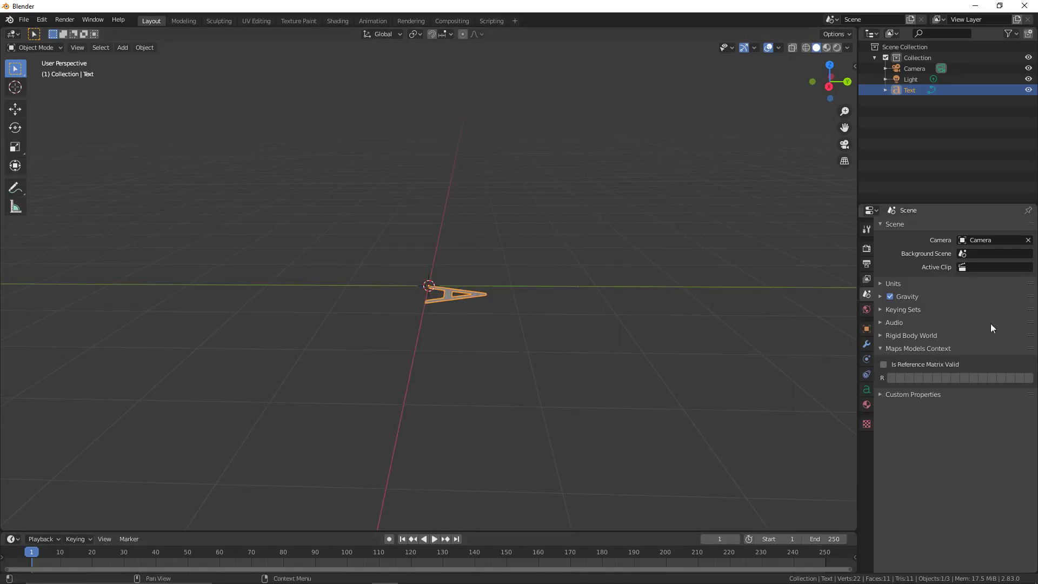
pyautogui.click(866, 390)
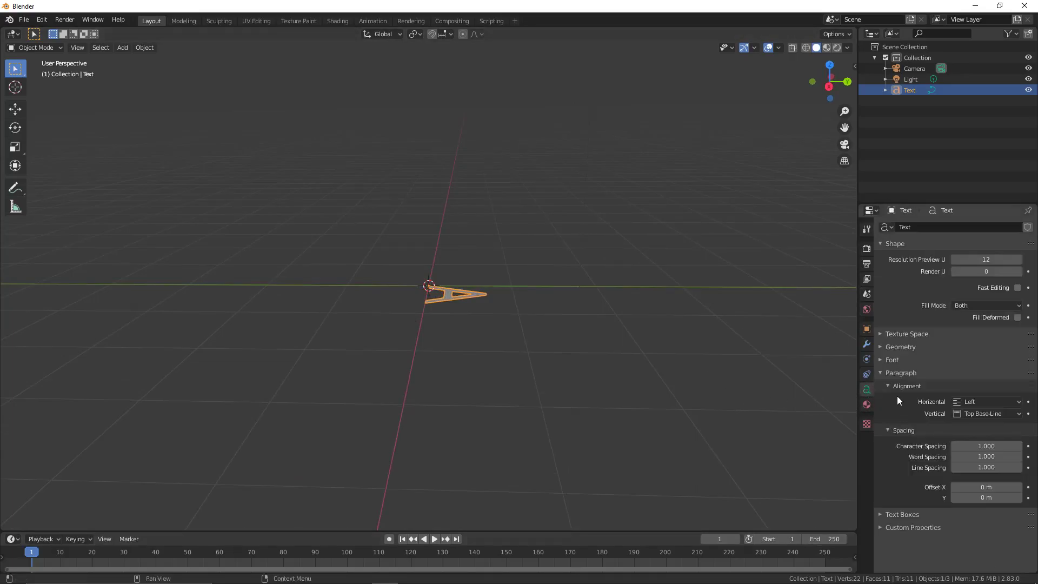
pyautogui.click(891, 361)
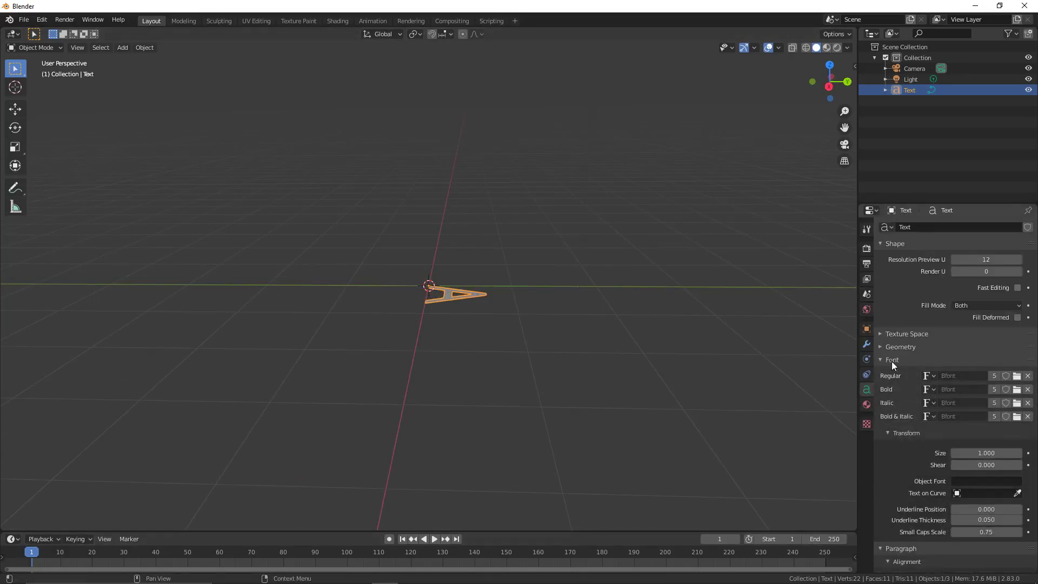
pyautogui.click(1017, 377)
pyautogui.scroll(-15, 537, 372)
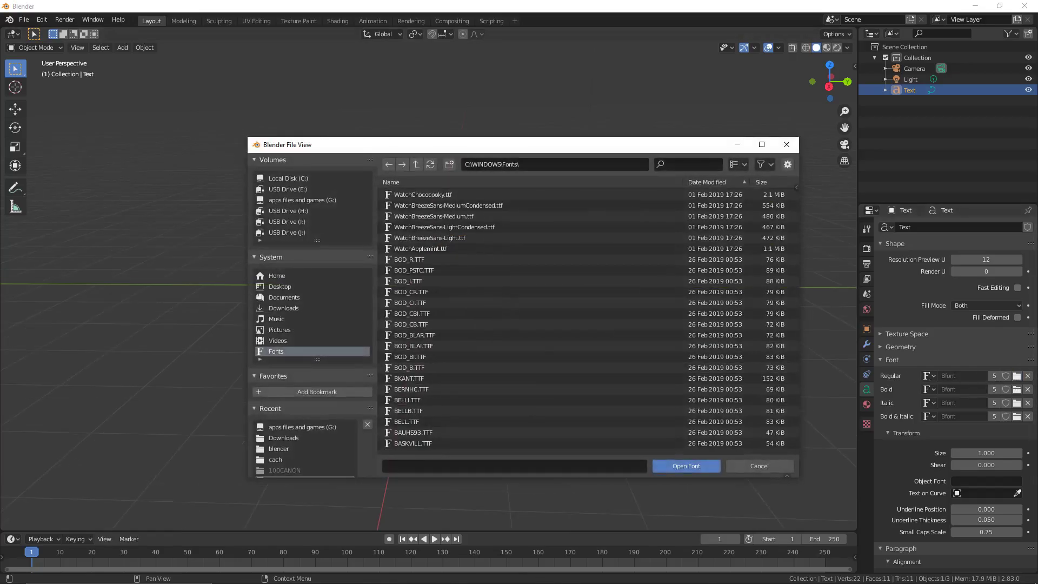
pyautogui.click(773, 466)
# - Set the letter A's Geometry extrusion depth to 2.25 m
pyautogui.moveTo(778, 466); pyautogui.dragTo(825, 506, button='middle')
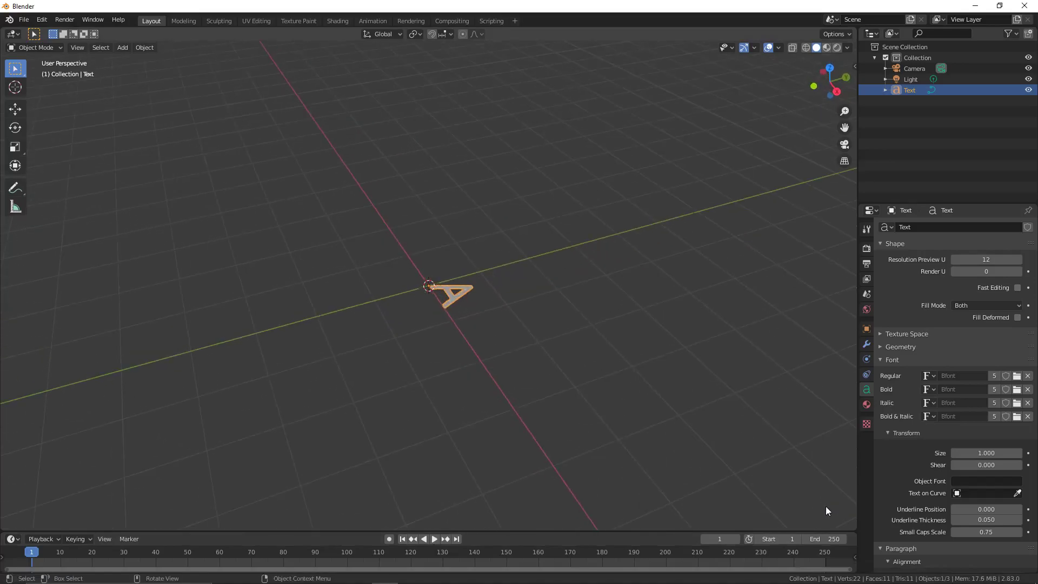
pyautogui.click(904, 348)
pyautogui.moveTo(984, 374); pyautogui.dragTo(1027, 374)
pyautogui.moveTo(562, 330); pyautogui.dragTo(623, 298, button='middle')
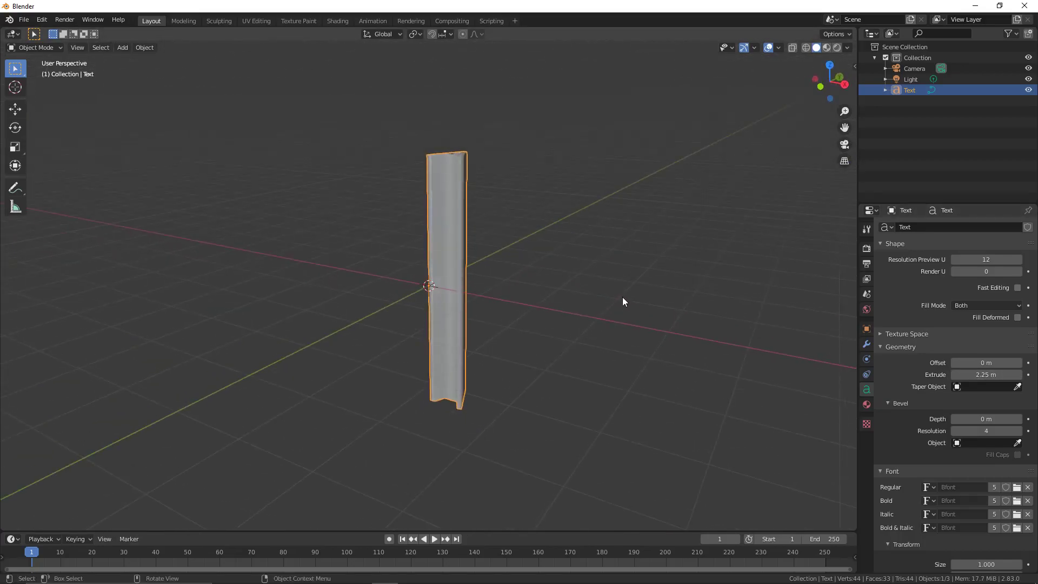
# - Rotate the extruded A 90° about the X axis
pyautogui.press('r')
pyautogui.write('x')
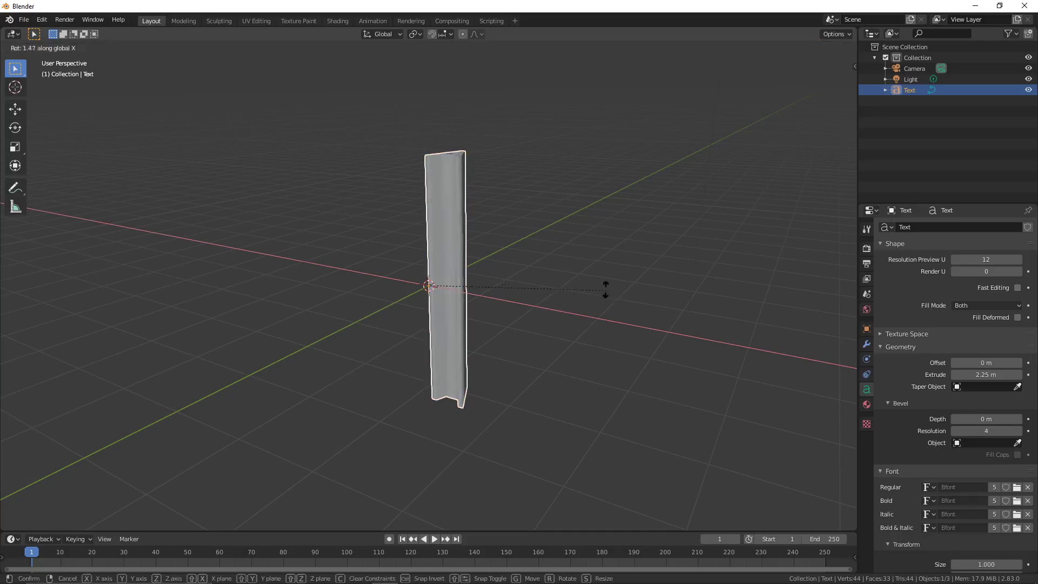
pyautogui.write('90')
pyautogui.press('Return')
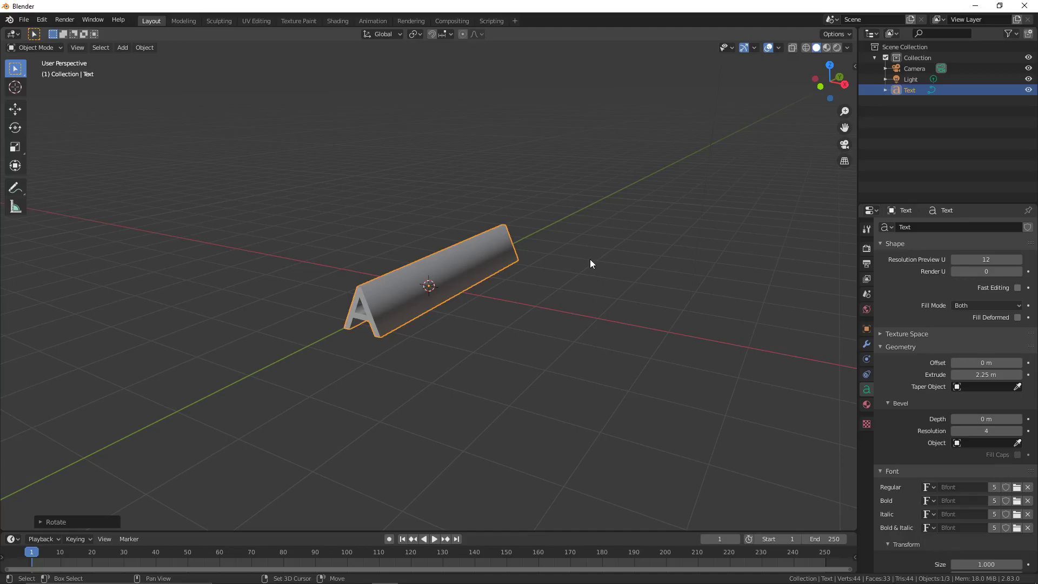
# - Duplicate the extruded A and rotate the copy 90° about the Z axis
pyautogui.hotkey('shift', 'd')
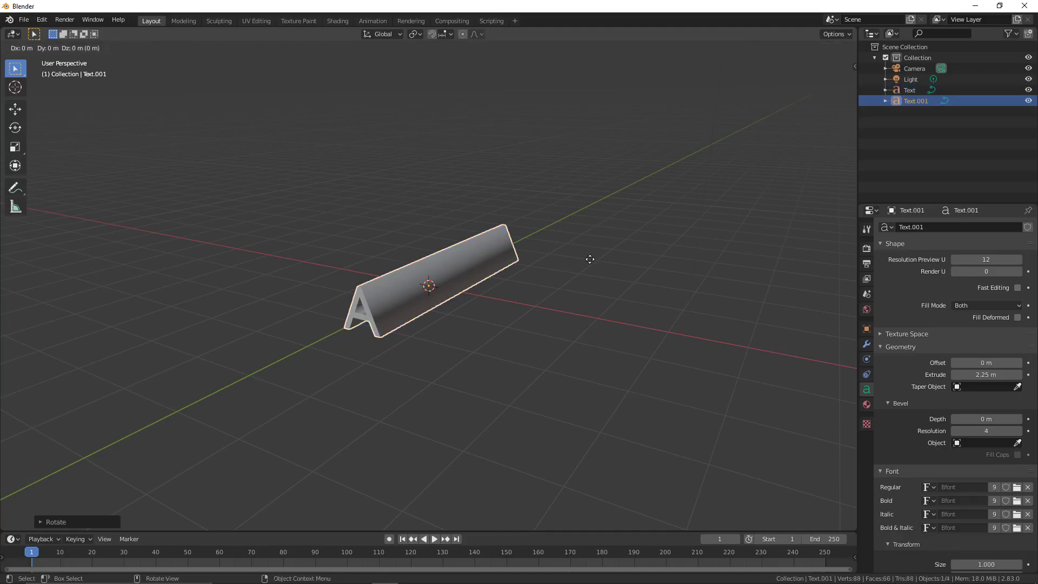
pyautogui.press('r')
pyautogui.press('z')
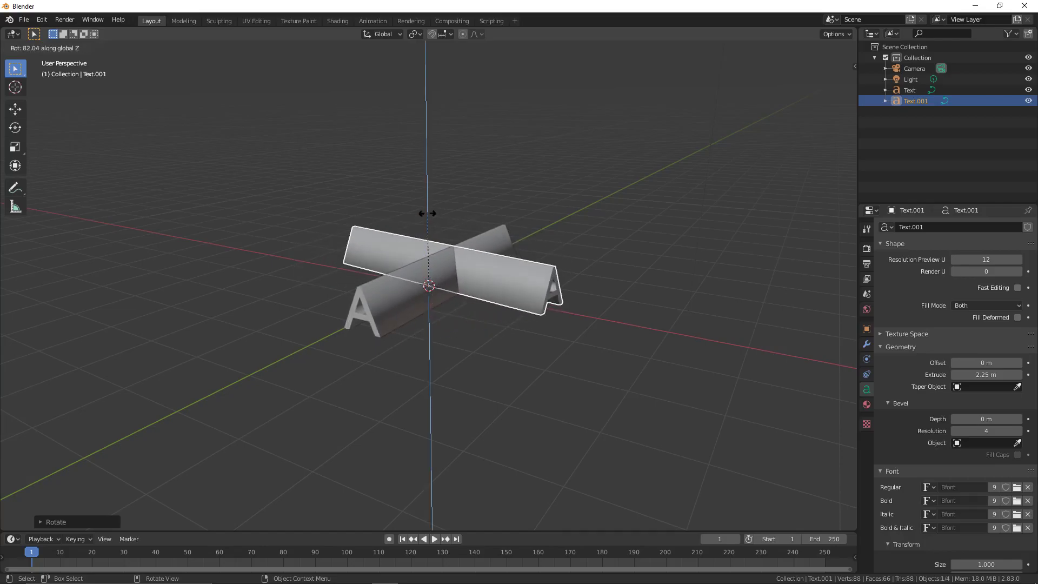
pyautogui.write('90')
pyautogui.press('Return')
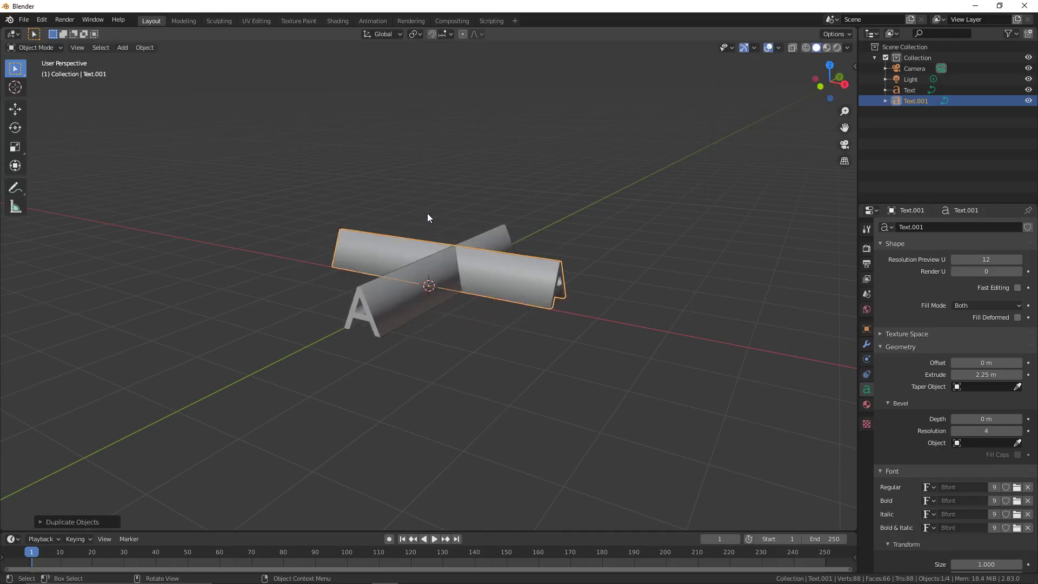
# - Retype the duplicated letter from 'A' to 'B'
pyautogui.moveTo(428, 213); pyautogui.dragTo(401, 240, button='middle')
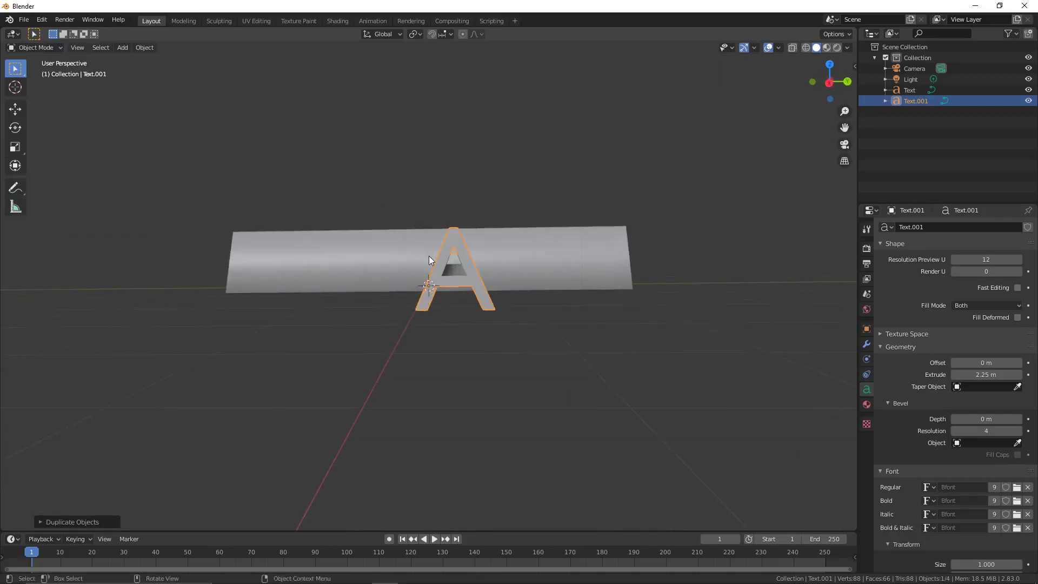
pyautogui.press('Tab')
pyautogui.press('BackSpace')
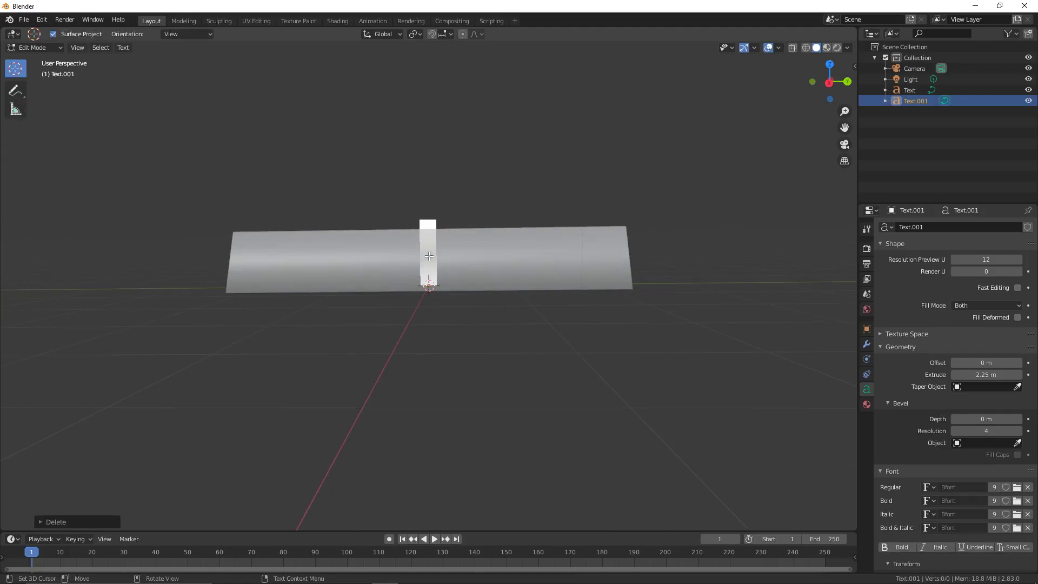
pyautogui.write('B')
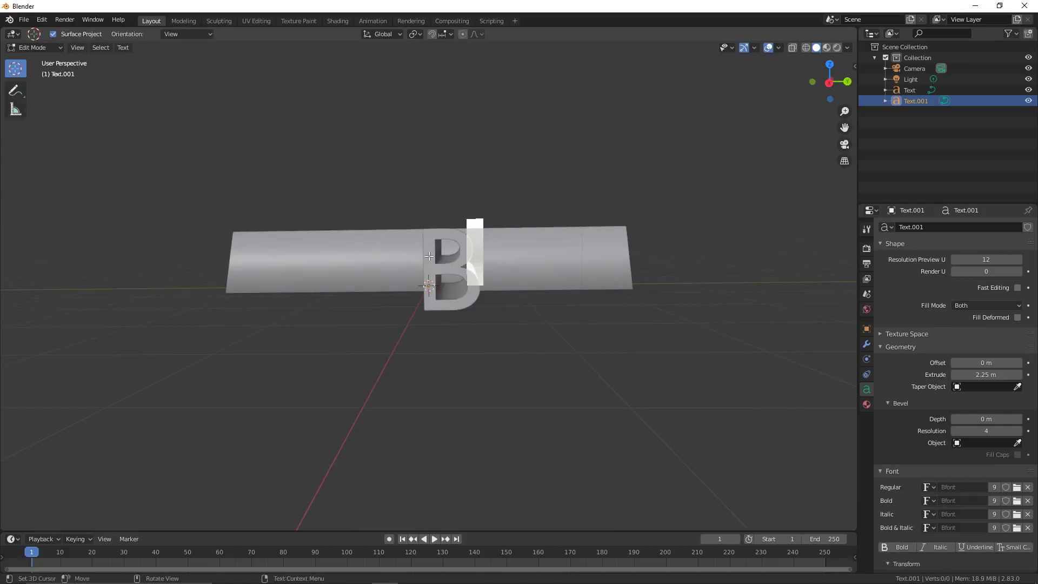
pyautogui.press('Tab')
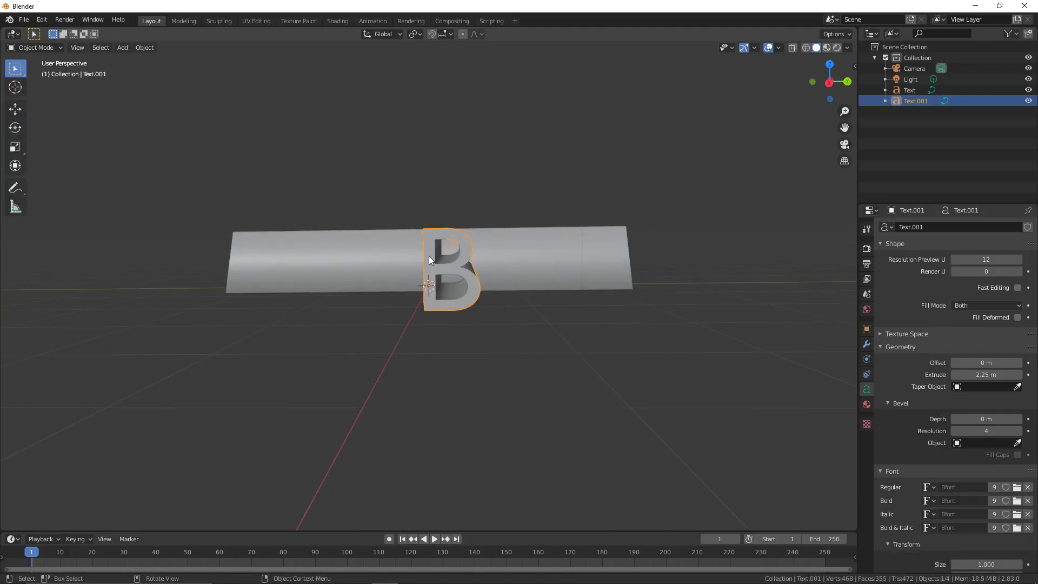
# - Scale the B down to a smaller size
pyautogui.moveTo(429, 256); pyautogui.dragTo(468, 254, button='middle')
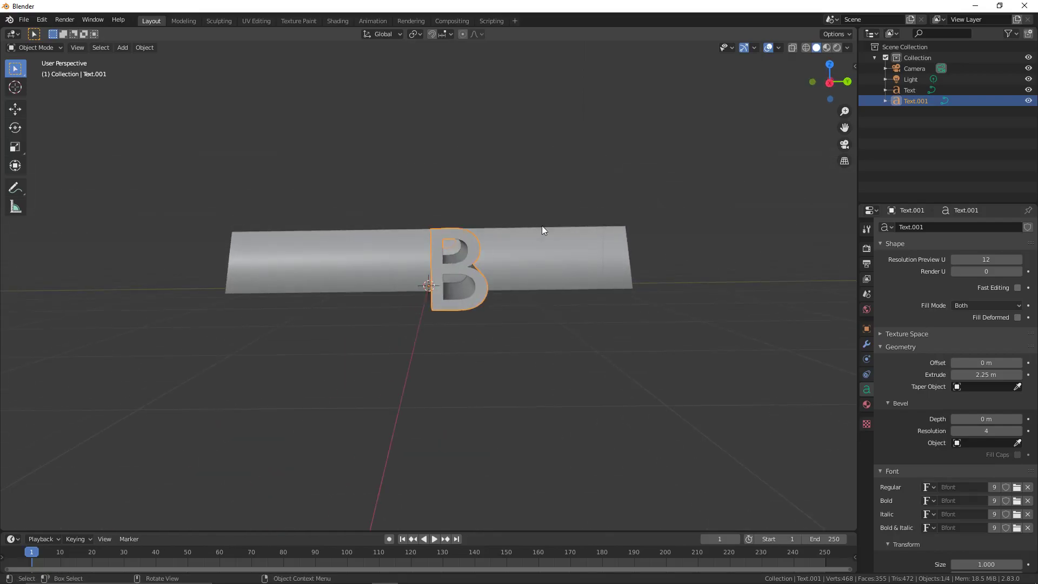
pyautogui.moveTo(542, 225); pyautogui.dragTo(529, 251, button='middle')
pyautogui.scroll(4, 471, 213)
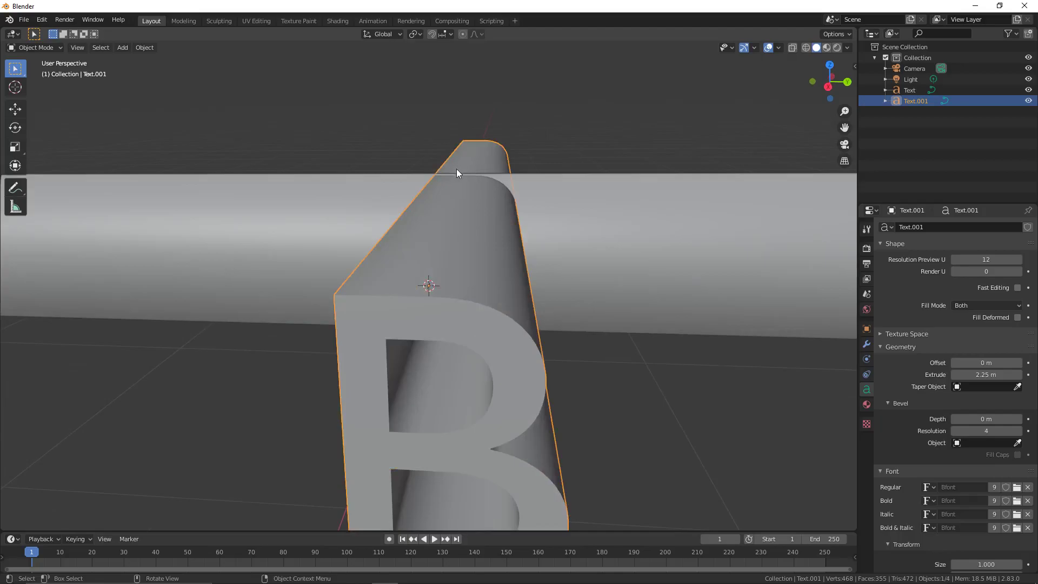
pyautogui.moveTo(464, 183); pyautogui.dragTo(463, 148, button='middle')
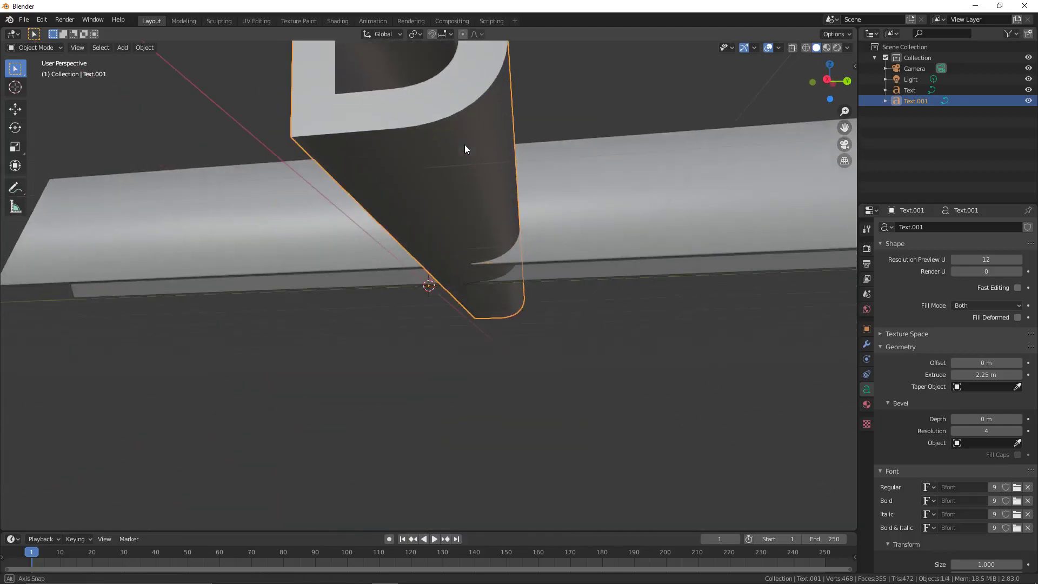
pyautogui.moveTo(457, 273); pyautogui.dragTo(482, 286, button='middle')
pyautogui.press('s')
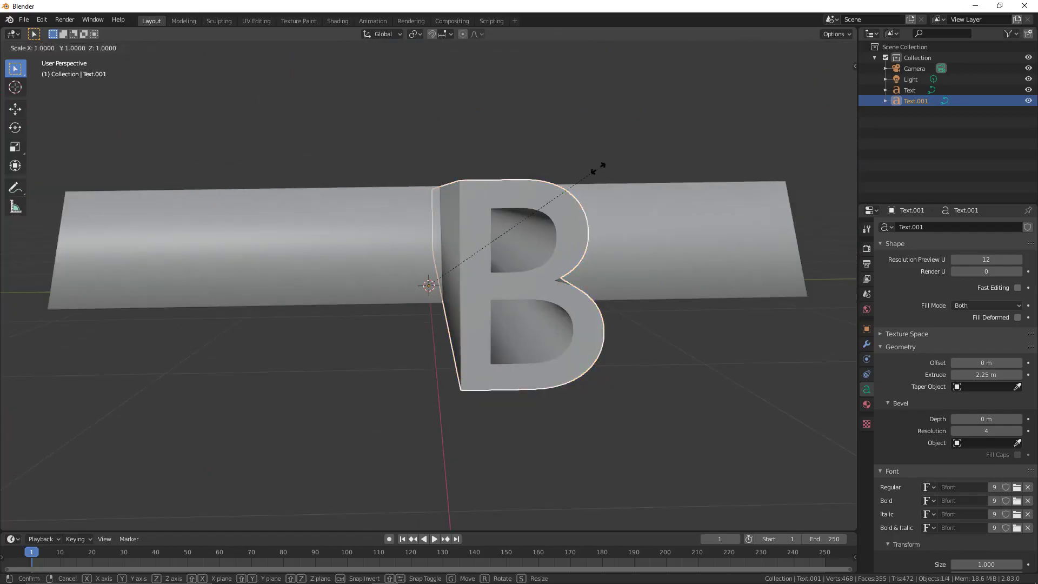
pyautogui.click(580, 173)
pyautogui.moveTo(579, 174)
pyautogui.mouseDown(button='middle')
pyautogui.moveTo(571, 158)
pyautogui.moveTo(572, 180)
pyautogui.mouseUp(button='middle')
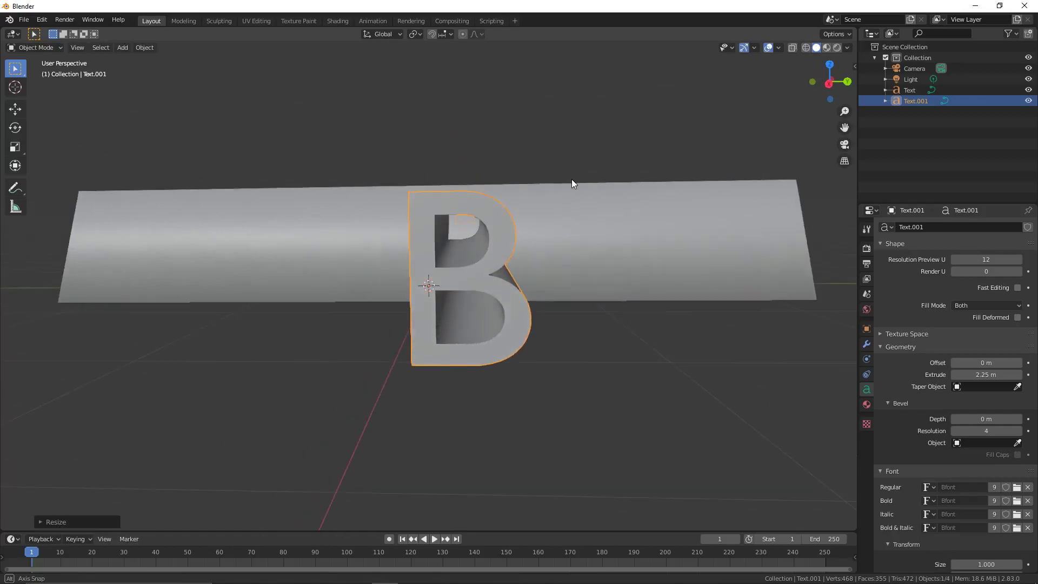
# - Raise the B about 0.065 m along Z and shrink it slightly more
pyautogui.press('g')
pyautogui.press('z')
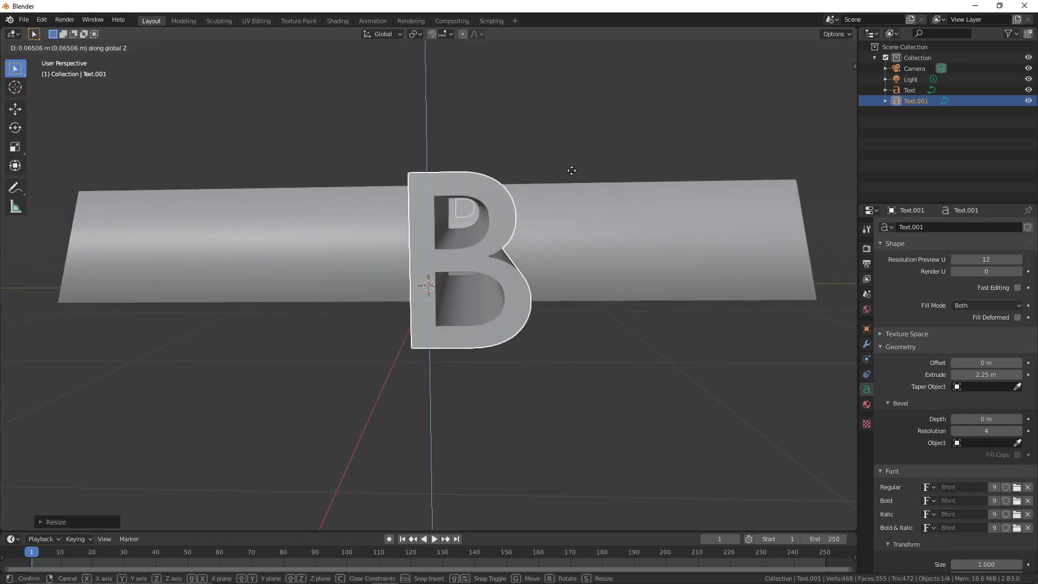
pyautogui.click(572, 171)
pyautogui.moveTo(572, 171)
pyautogui.mouseDown(button='middle')
pyautogui.moveTo(581, 188)
pyautogui.moveTo(557, 148)
pyautogui.moveTo(544, 164)
pyautogui.moveTo(545, 149)
pyautogui.moveTo(553, 167)
pyautogui.mouseUp(button='middle')
pyautogui.press('z')
pyautogui.press('s')
pyautogui.click(547, 146)
# - Show the Object > Set Origin choices, pointing at Origin to Center of Mass (Volume)
pyautogui.moveTo(458, 131); pyautogui.dragTo(422, 104, button='middle')
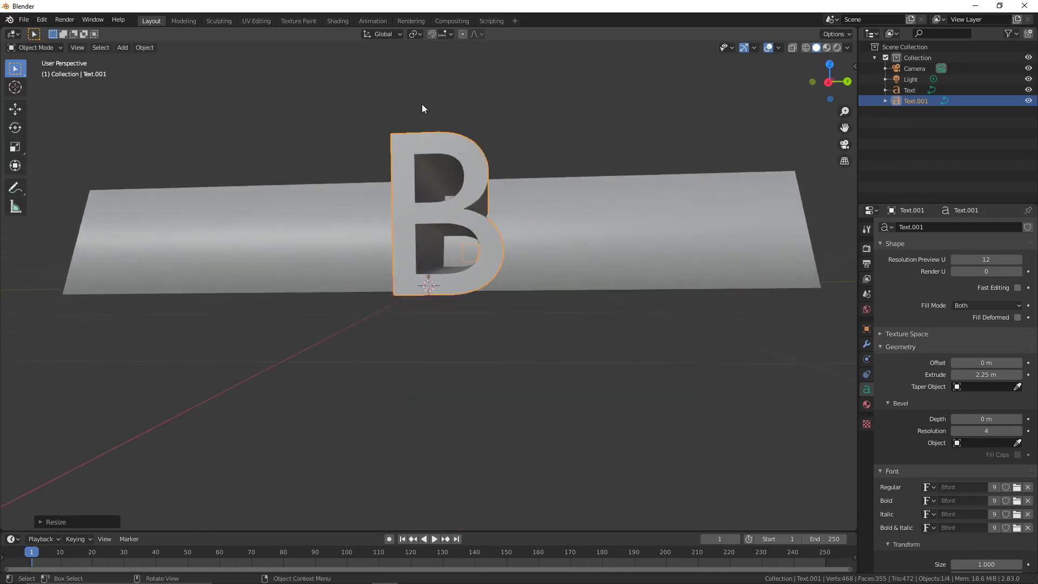
pyautogui.click(151, 47)
pyautogui.moveTo(183, 61)
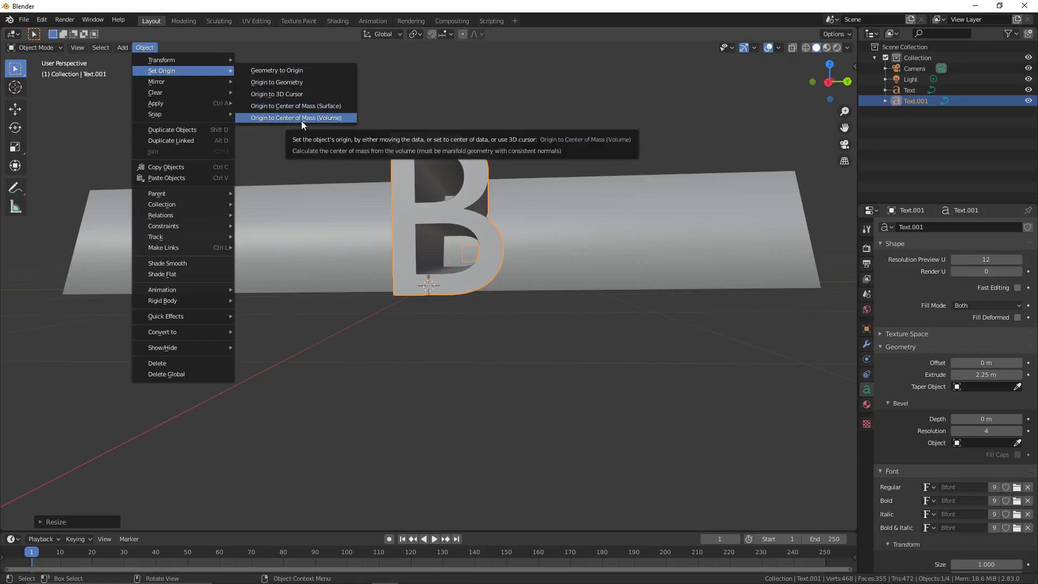
# - Set the B's origin to Center of Mass (Volume), then convert A and B to meshes
pyautogui.click(302, 121)
pyautogui.moveTo(308, 121); pyautogui.dragTo(343, 163, button='middle')
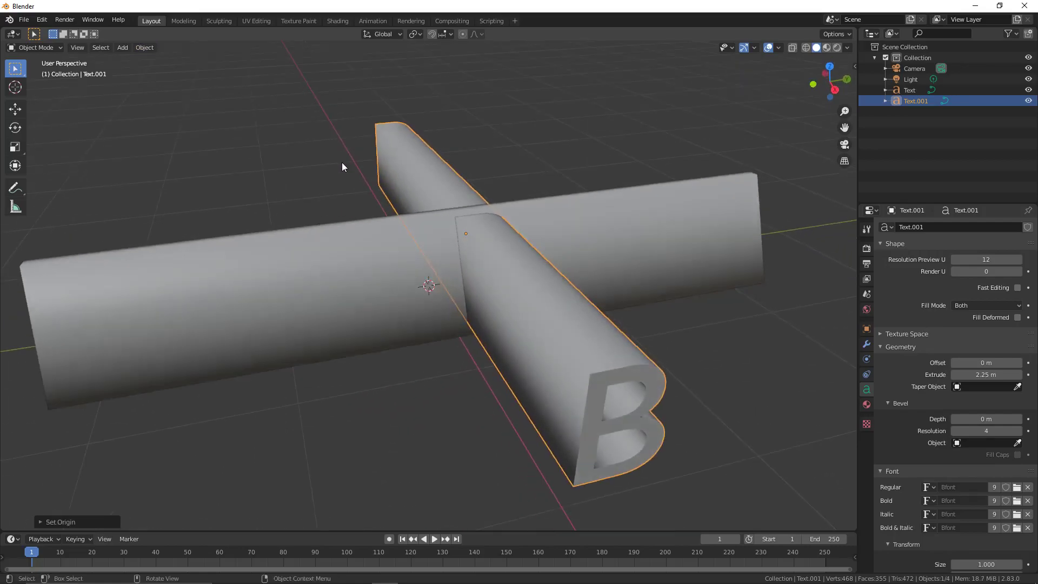
pyautogui.keyDown('shift'); pyautogui.click(313, 320); pyautogui.keyUp('shift')
pyautogui.press('F3')
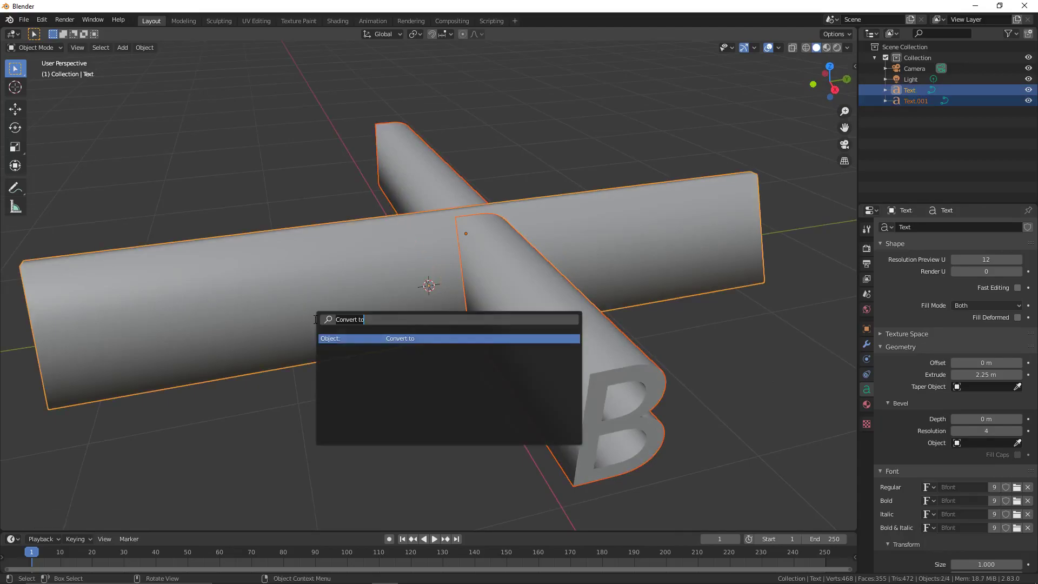
pyautogui.write('conv')
pyautogui.click(392, 339)
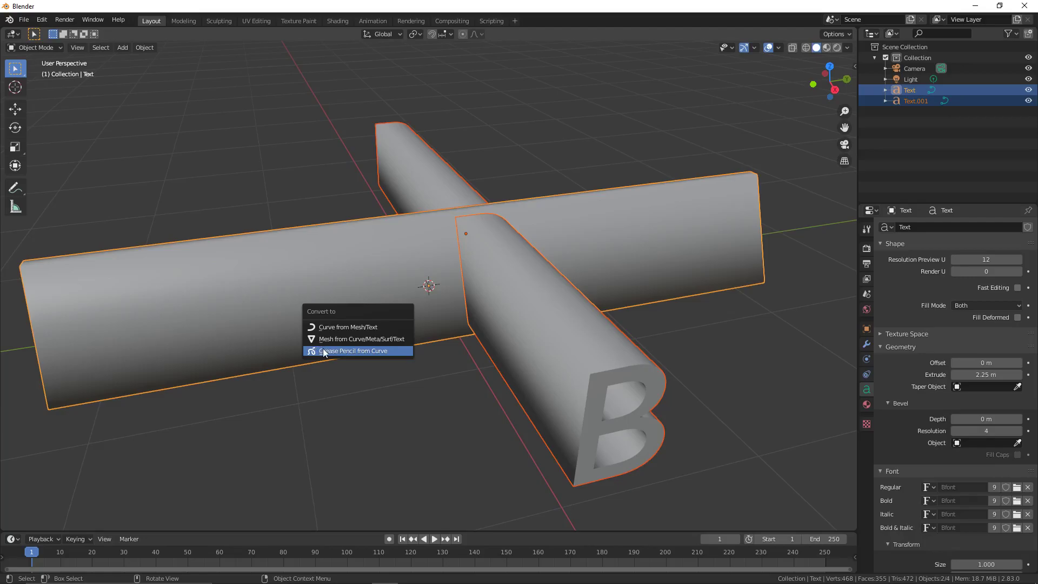
pyautogui.click(397, 340)
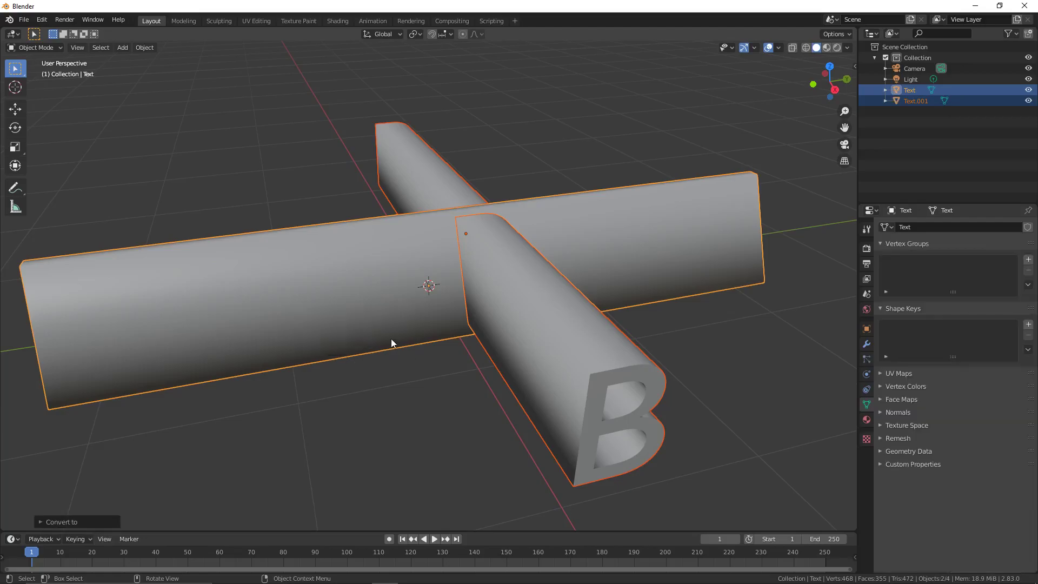
# - Add a Boolean modifier to the A mesh with Operation Intersect and Object Text.001
pyautogui.click(868, 344)
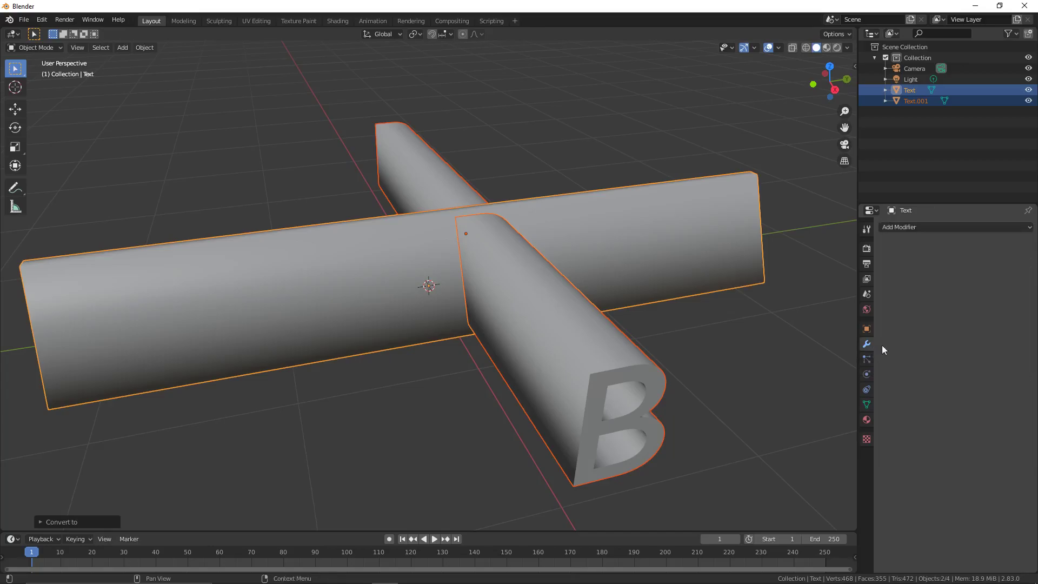
pyautogui.click(907, 229)
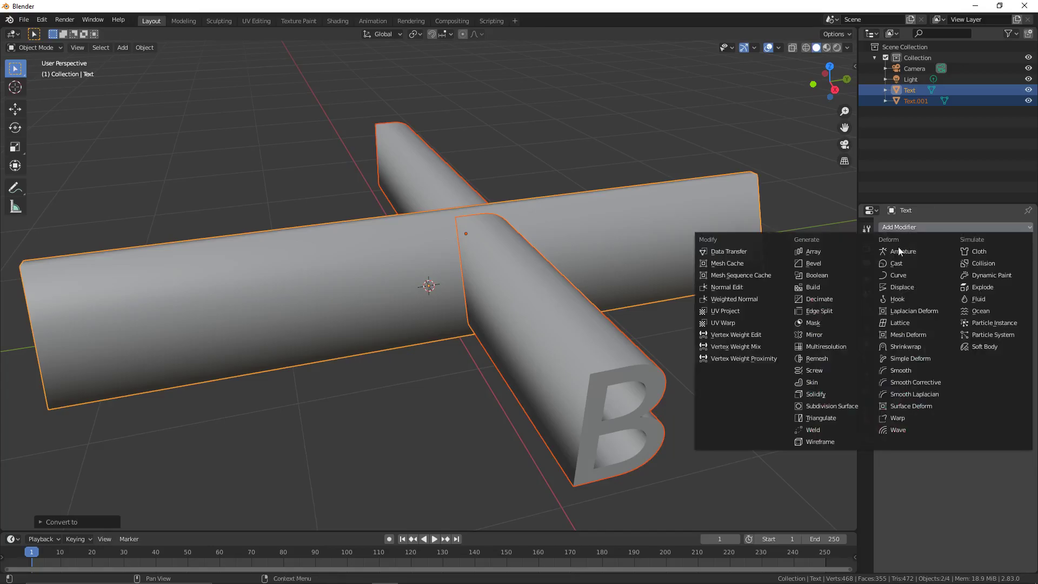
pyautogui.click(832, 278)
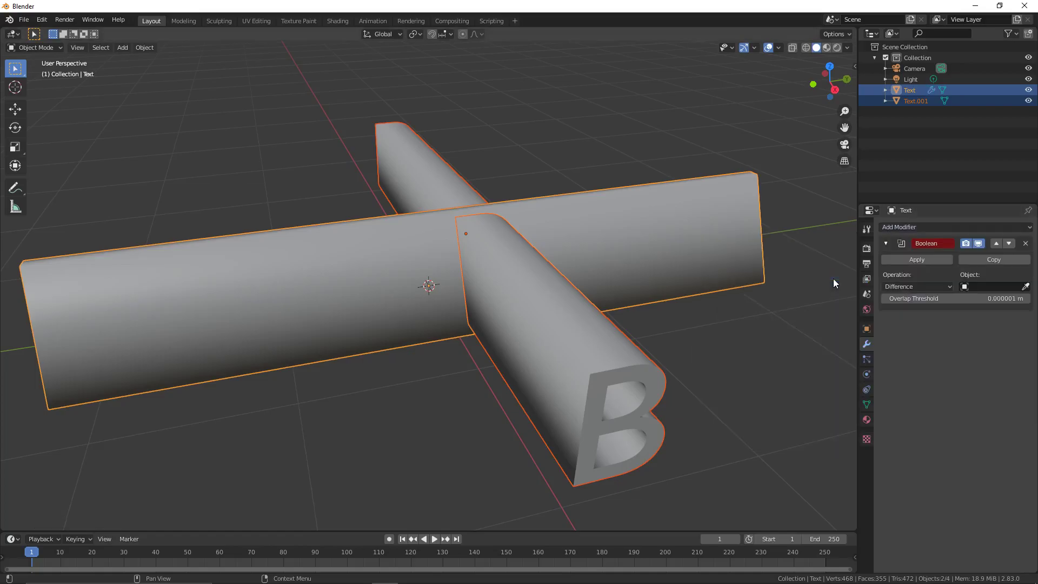
pyautogui.click(925, 287)
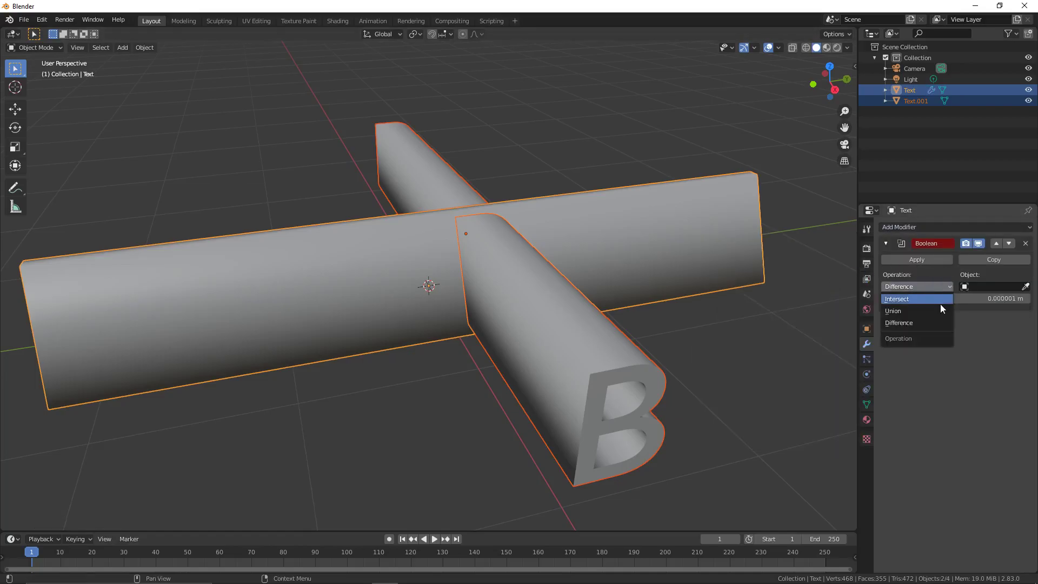
pyautogui.click(940, 301)
pyautogui.click(995, 286)
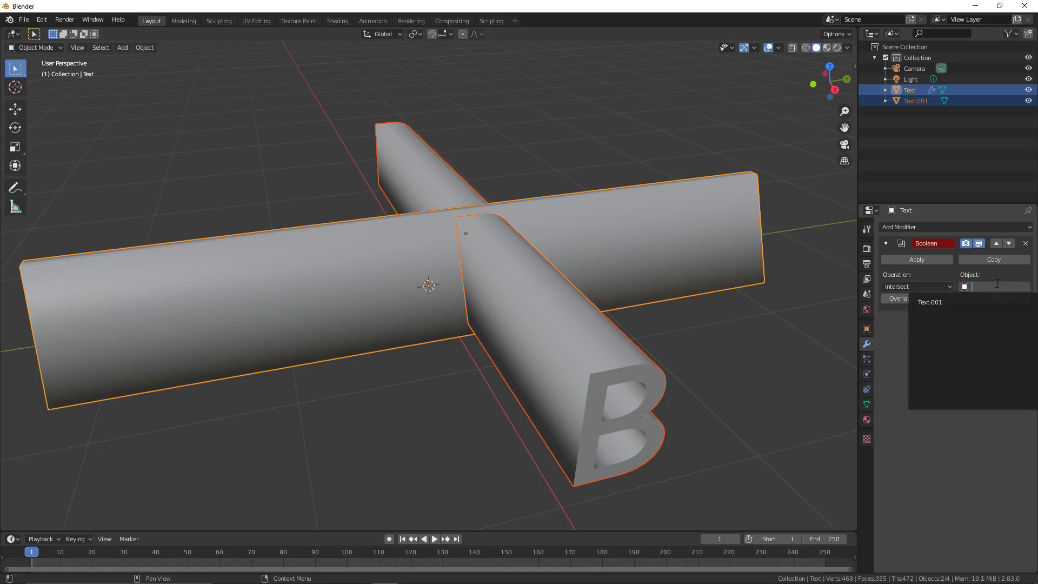
pyautogui.click(969, 303)
pyautogui.moveTo(785, 345); pyautogui.dragTo(562, 293, button='middle')
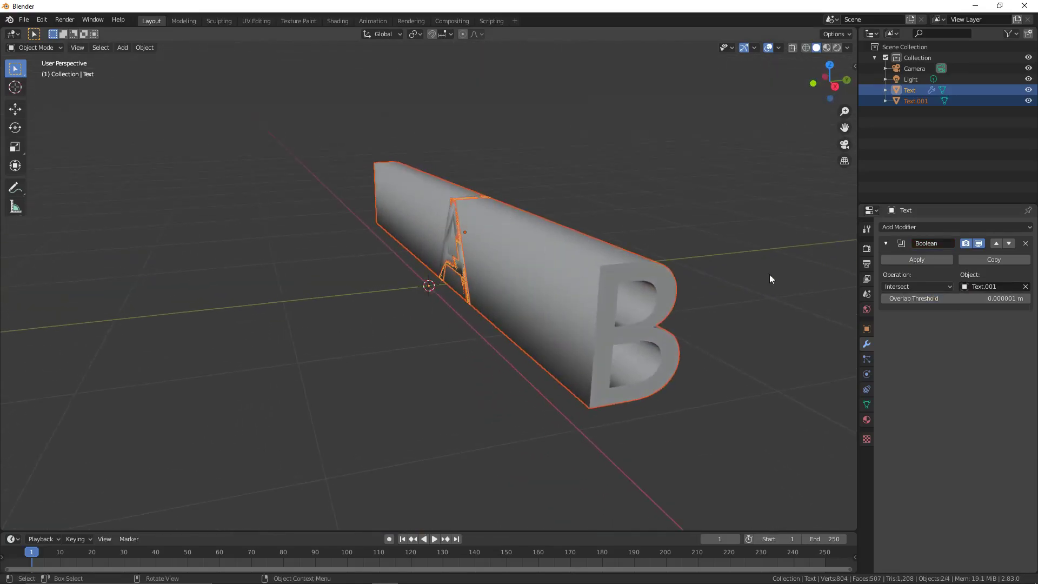
# - Hide the B object to reveal the intersected AB shape
pyautogui.click(995, 128)
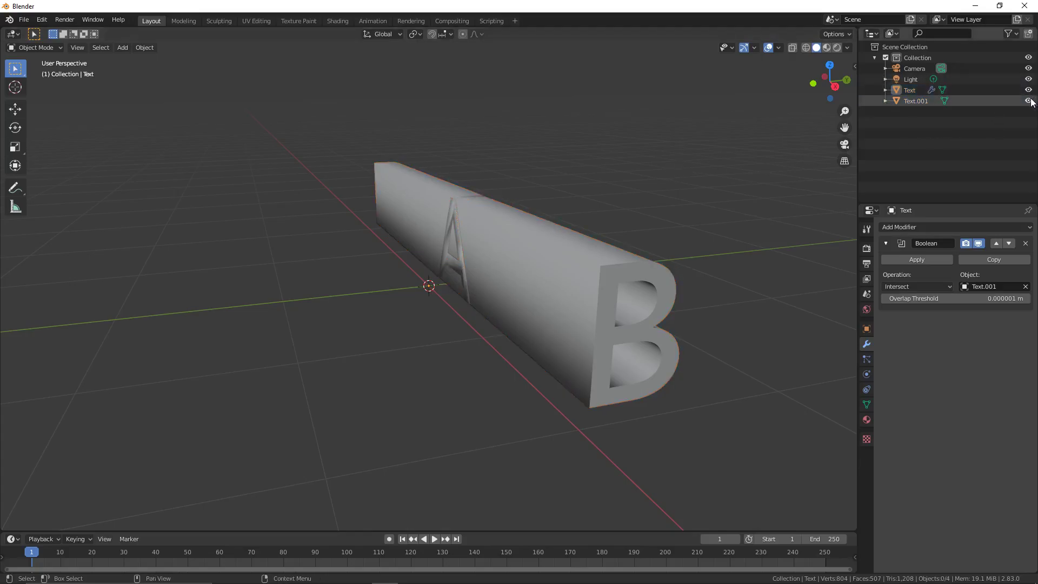
pyautogui.click(1029, 101)
pyautogui.click(1029, 101)
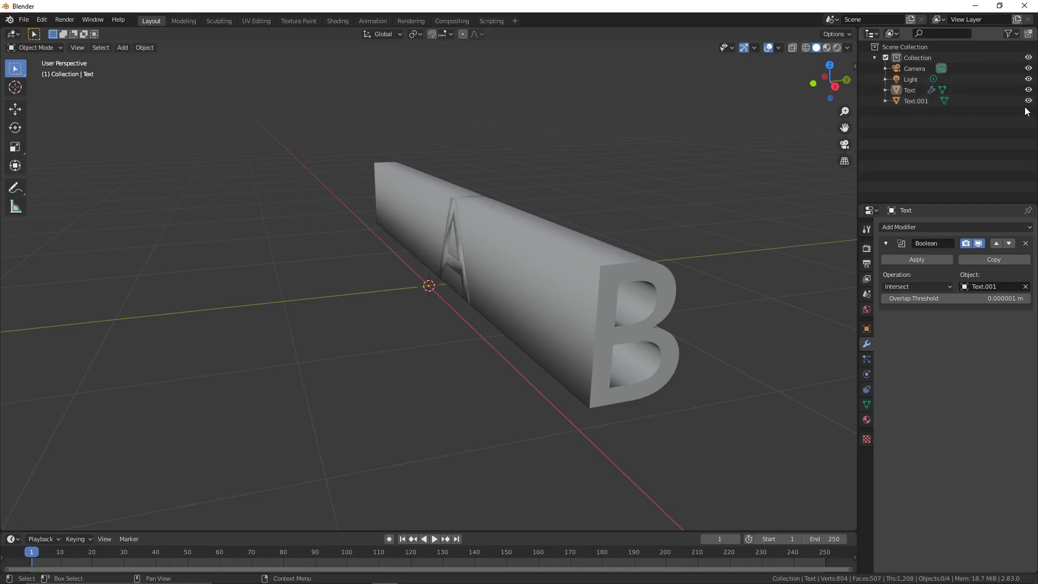
pyautogui.click(1029, 100)
pyautogui.moveTo(757, 178); pyautogui.dragTo(592, 264, button='middle')
pyautogui.scroll(3, 581, 258)
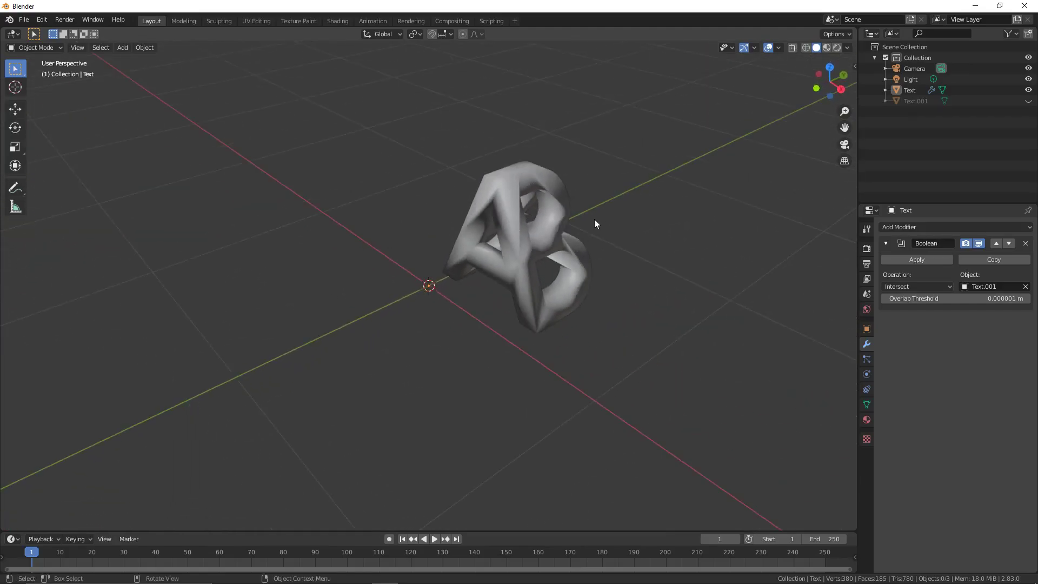
# - Enable Auto Smooth at 30° in the intersected object's Normals settings
pyautogui.click(506, 233)
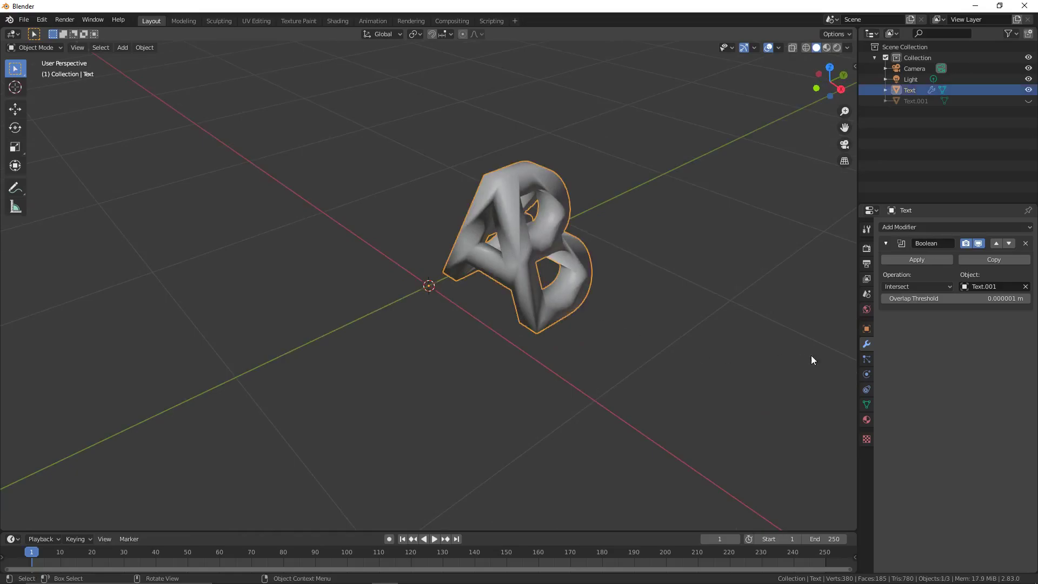
pyautogui.click(867, 405)
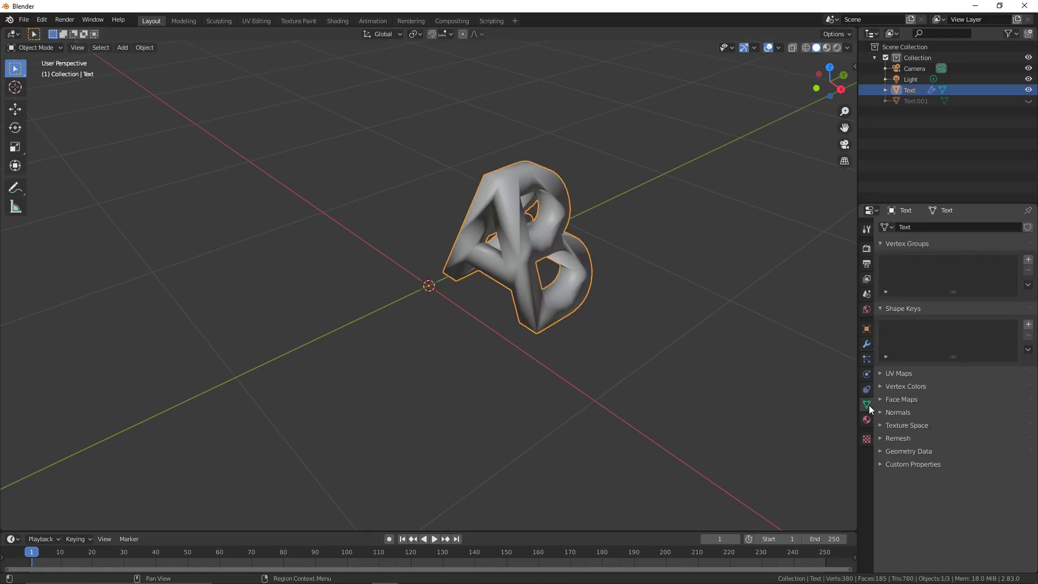
pyautogui.click(907, 413)
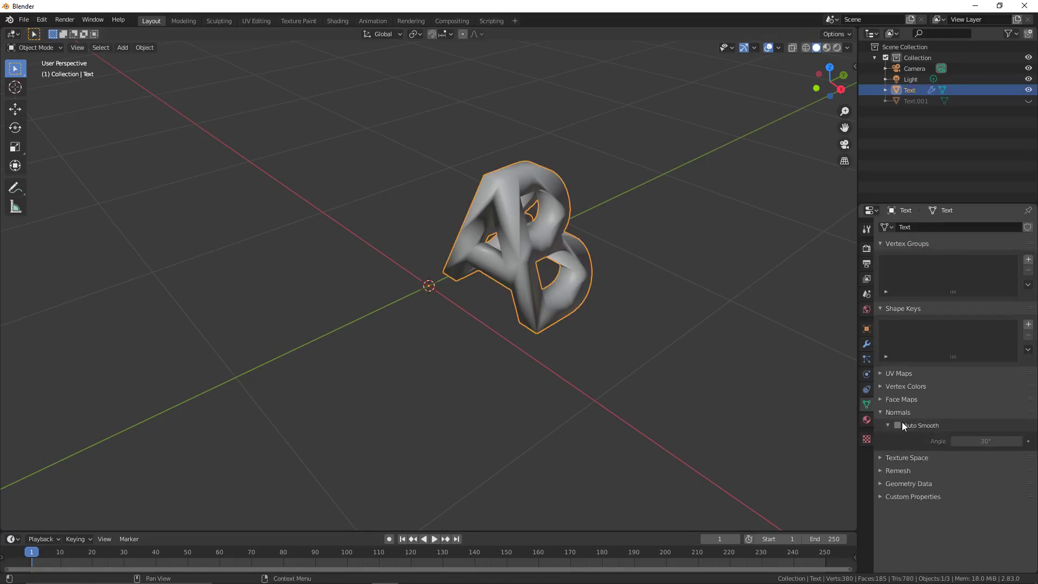
pyautogui.click(907, 425)
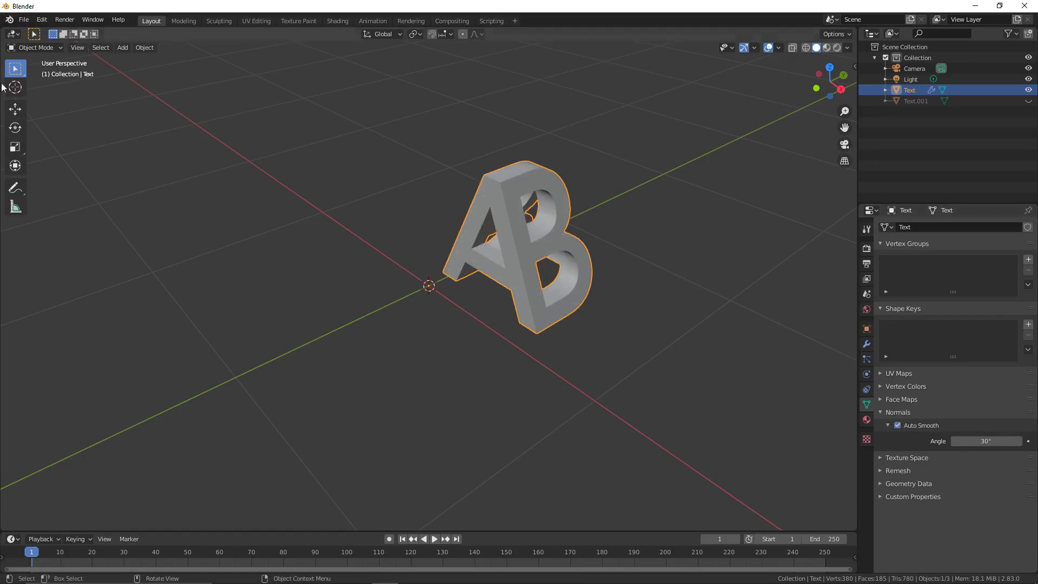
# - Enable Lock Camera to View and frame the AB letters through the camera
pyautogui.click(844, 145)
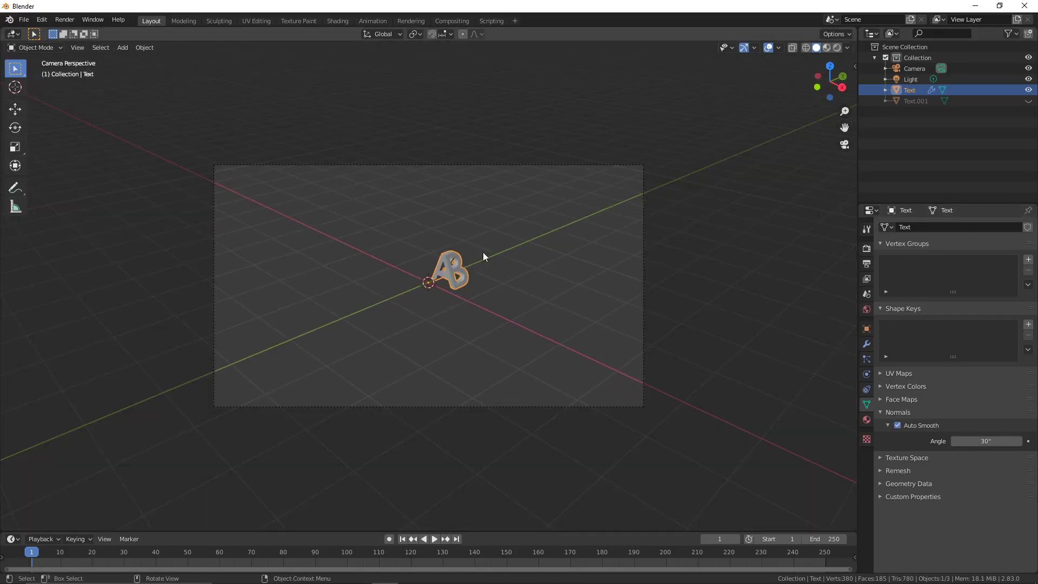
pyautogui.press('n')
pyautogui.click(849, 108)
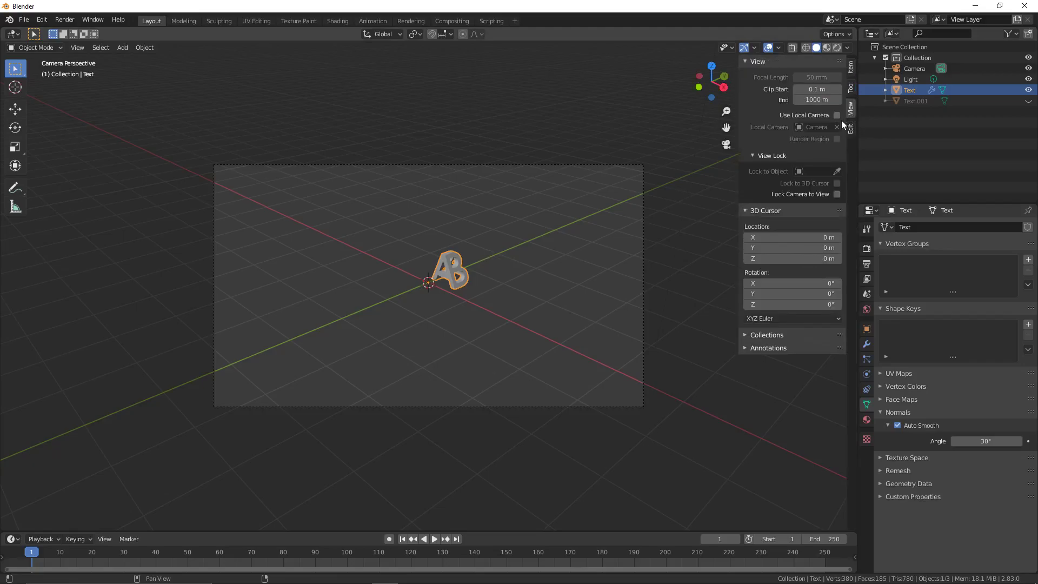
pyautogui.click(836, 193)
pyautogui.scroll(2, 498, 310)
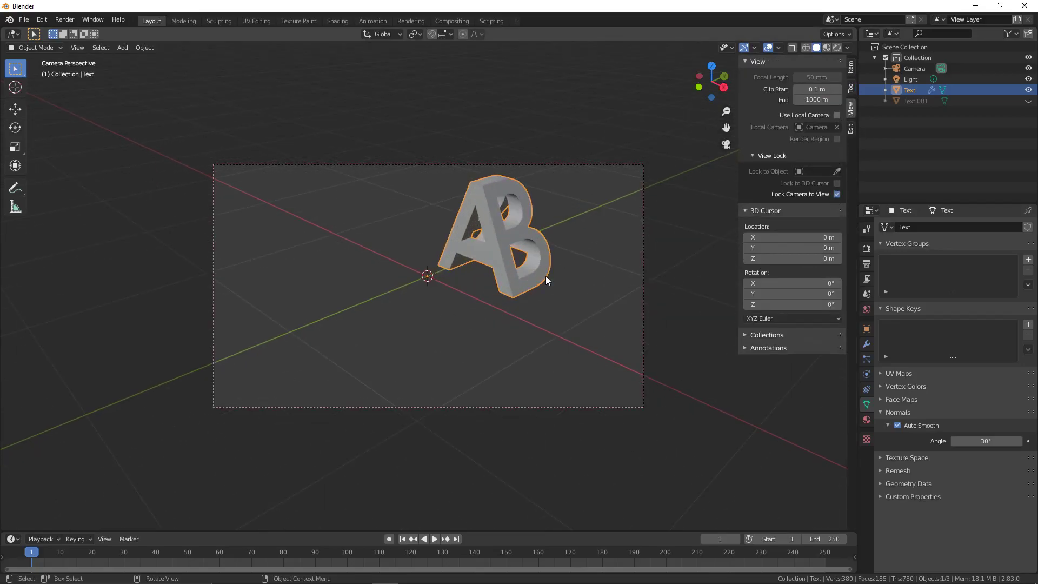
pyautogui.moveTo(546, 276); pyautogui.dragTo(457, 301, button='middle')
pyautogui.scroll(3, 477, 283)
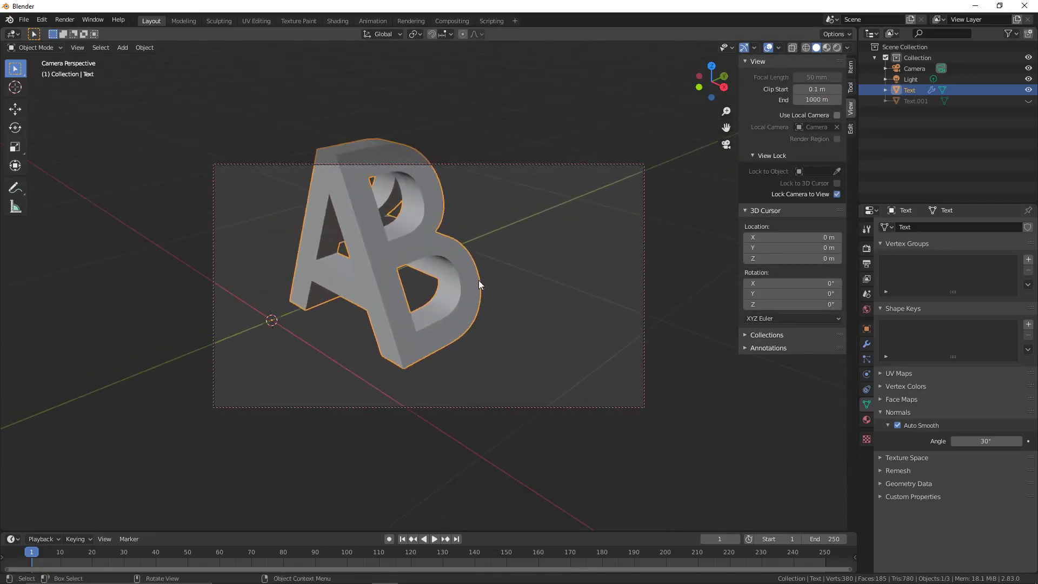
pyautogui.scroll(-2, 476, 279)
# - Render a test image from the camera, then close the render window
pyautogui.click(65, 20)
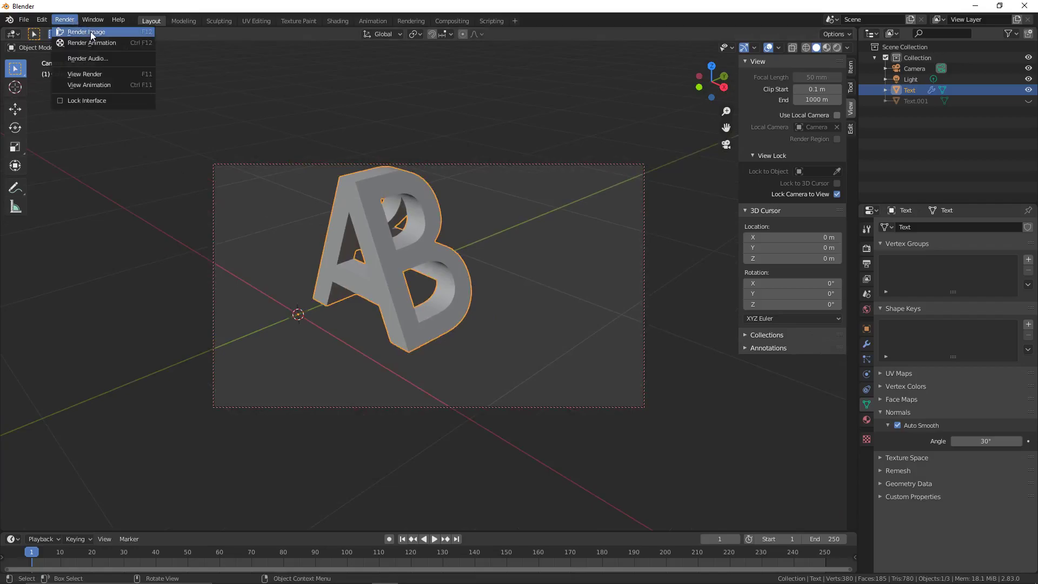
pyautogui.click(90, 32)
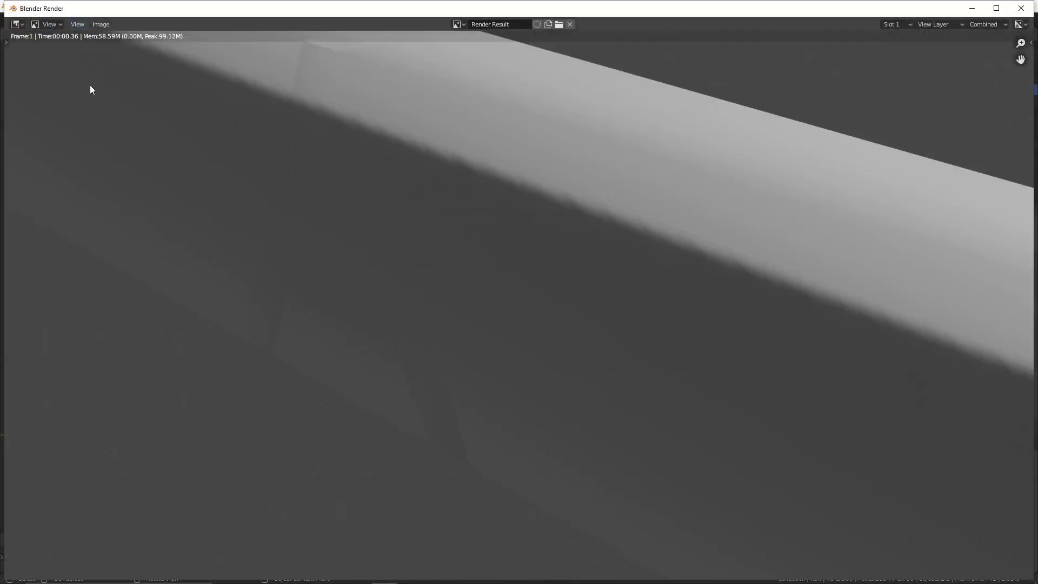
pyautogui.scroll(-5, 535, 441)
pyautogui.scroll(4, 550, 422)
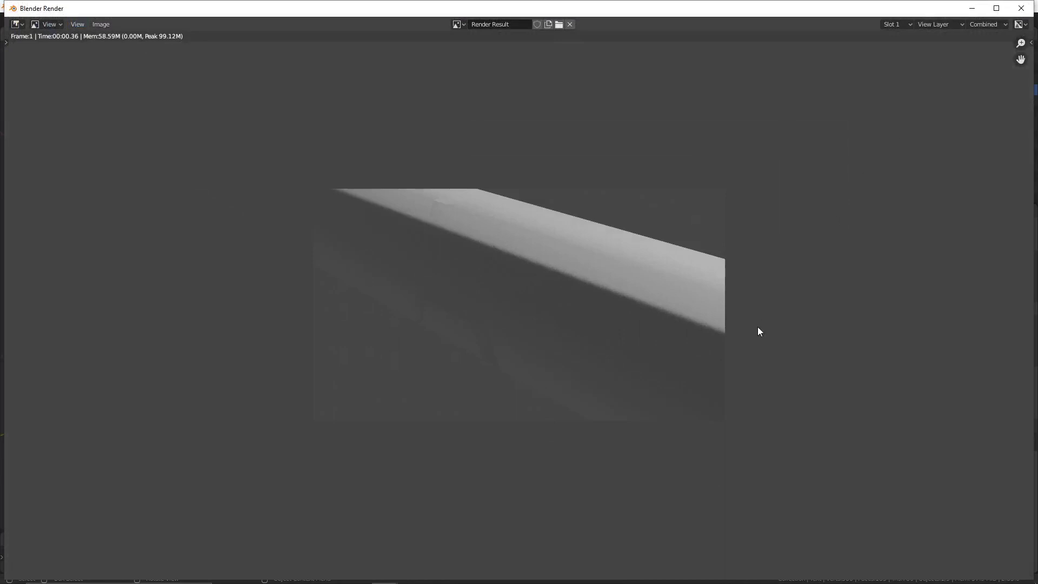
pyautogui.scroll(2, 759, 331)
pyautogui.click(1021, 9)
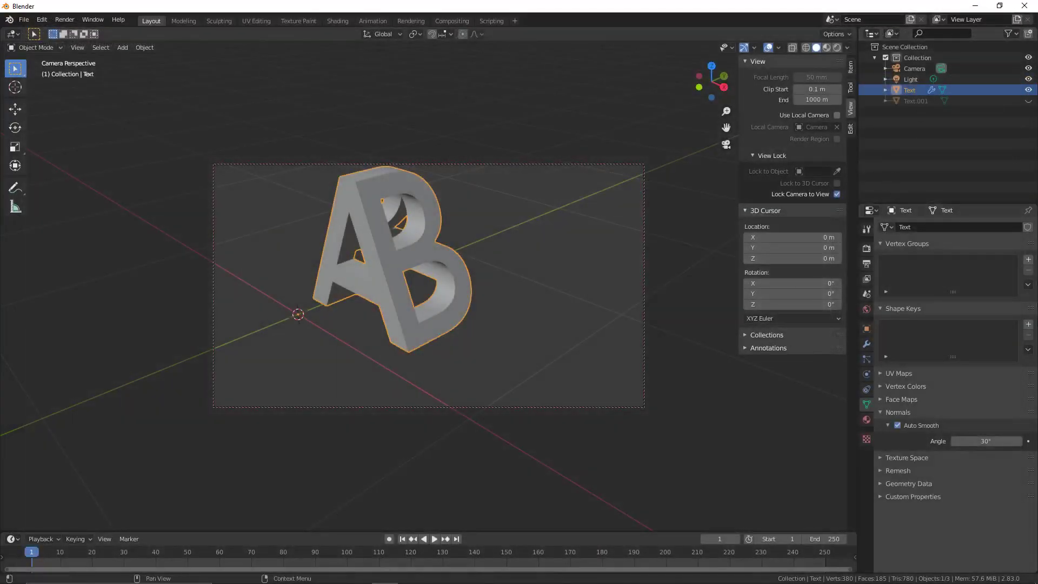
# - Turn on the camera render-restriction toggle in the Outliner filter so each object shows render visibility
pyautogui.click(1009, 33)
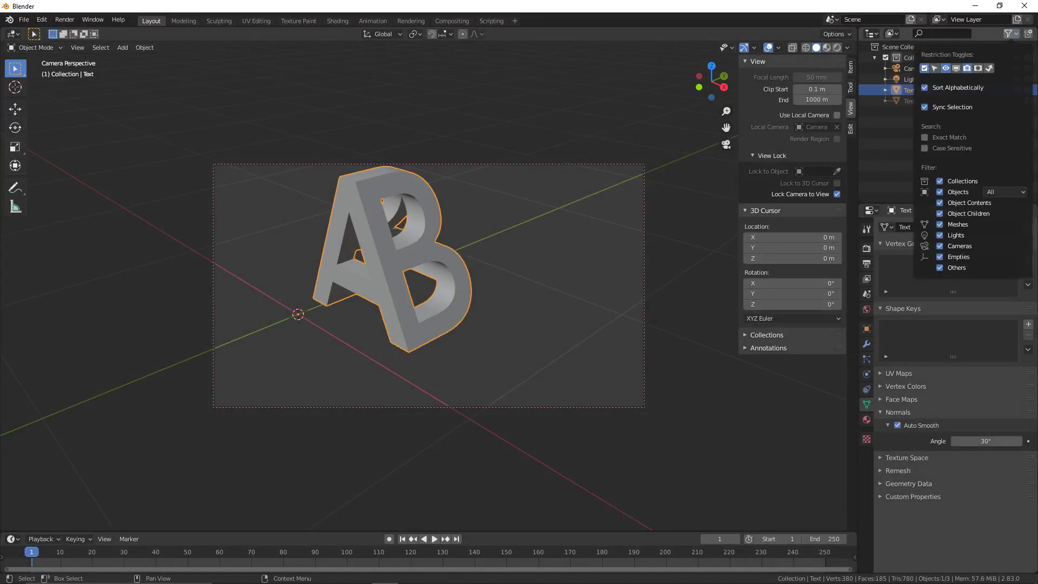
pyautogui.click(1009, 35)
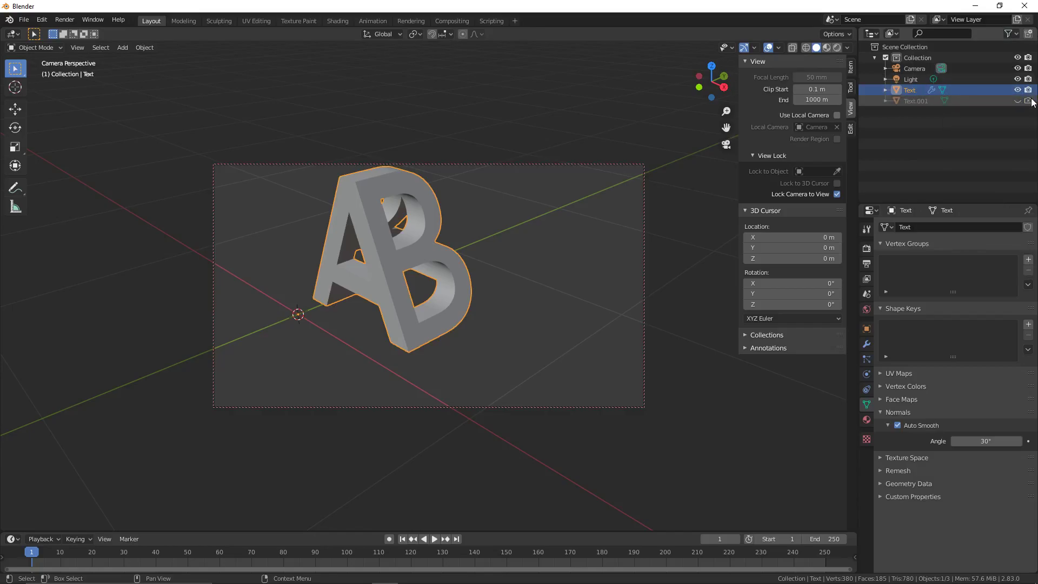
# - Render a test image of the AB object from the camera, then close the result
pyautogui.click(65, 19)
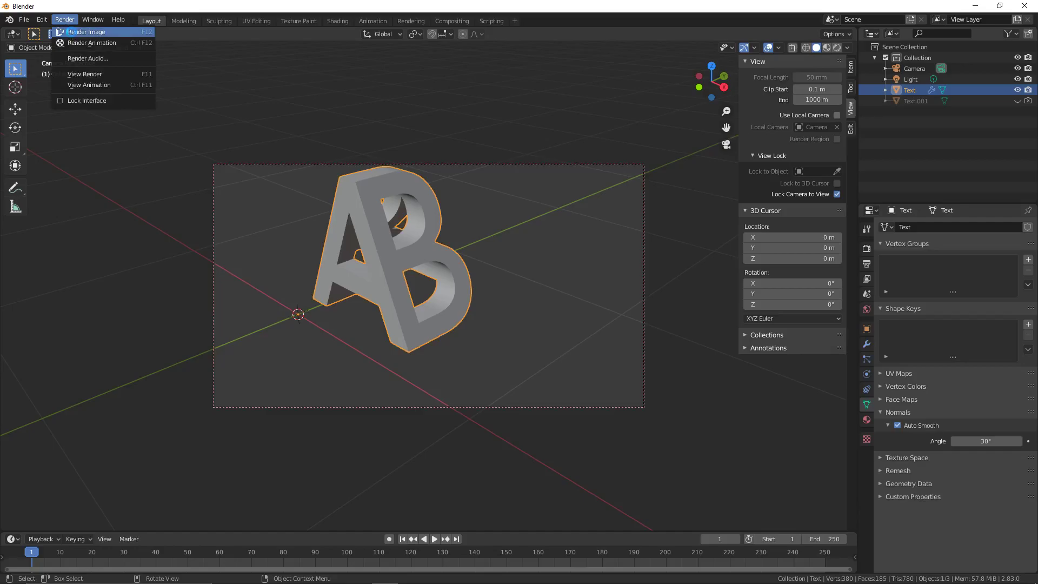
pyautogui.click(72, 32)
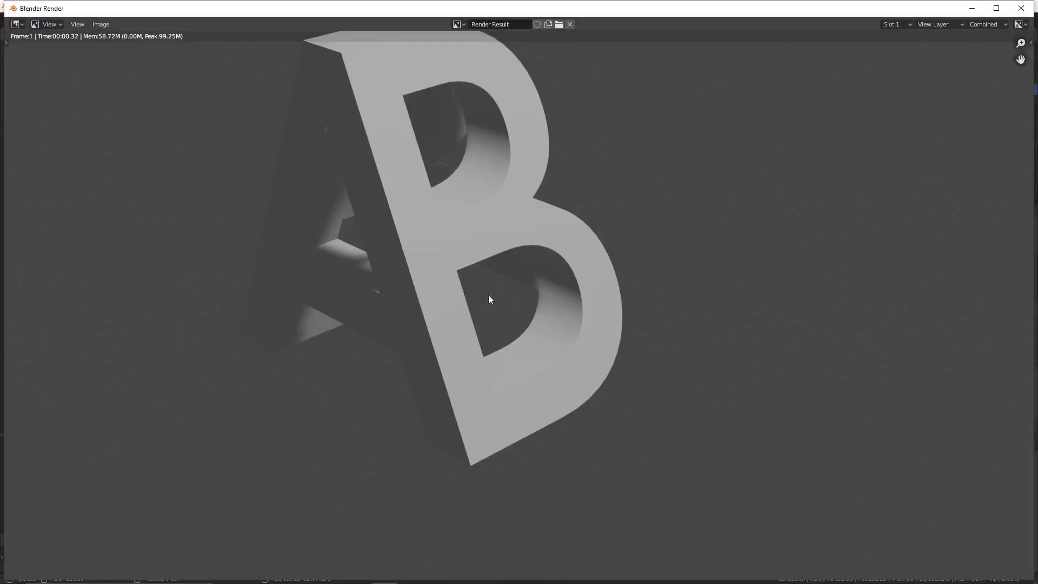
pyautogui.click(1021, 8)
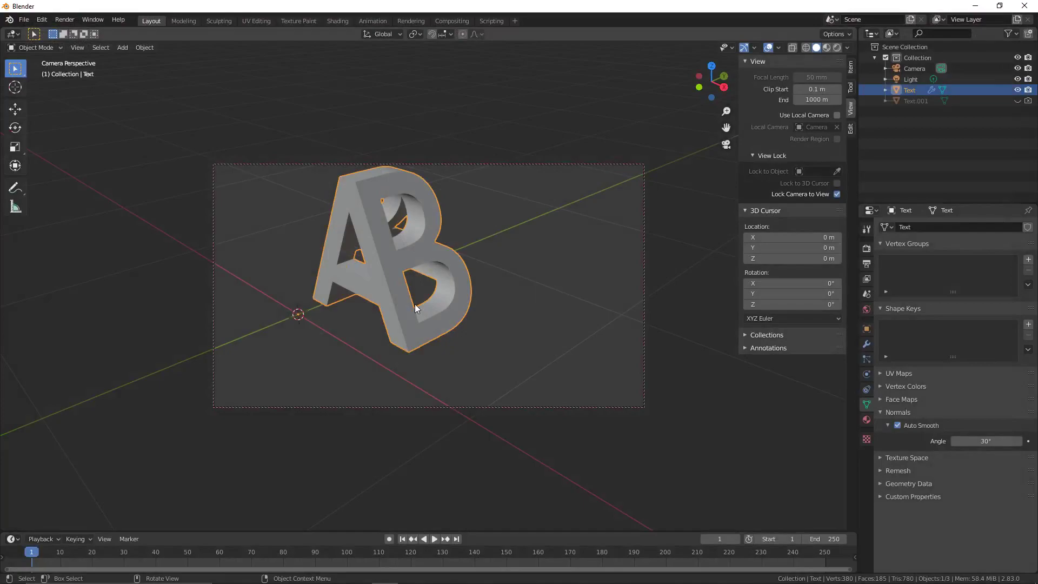
# - Orbit the camera-locked view to a new angle and render the final AB image
pyautogui.moveTo(416, 307); pyautogui.dragTo(448, 302, button='middle')
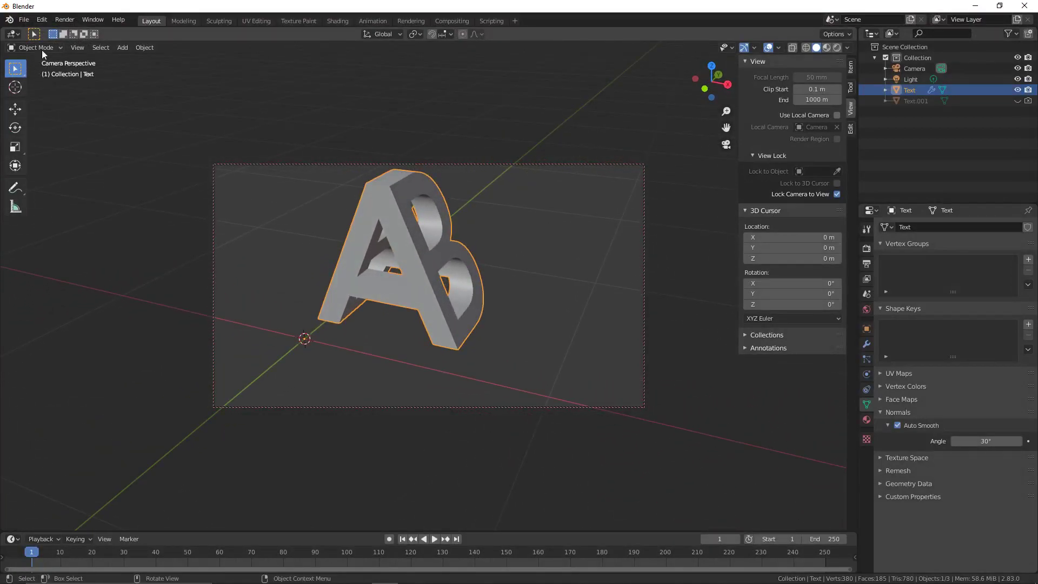
pyautogui.click(64, 20)
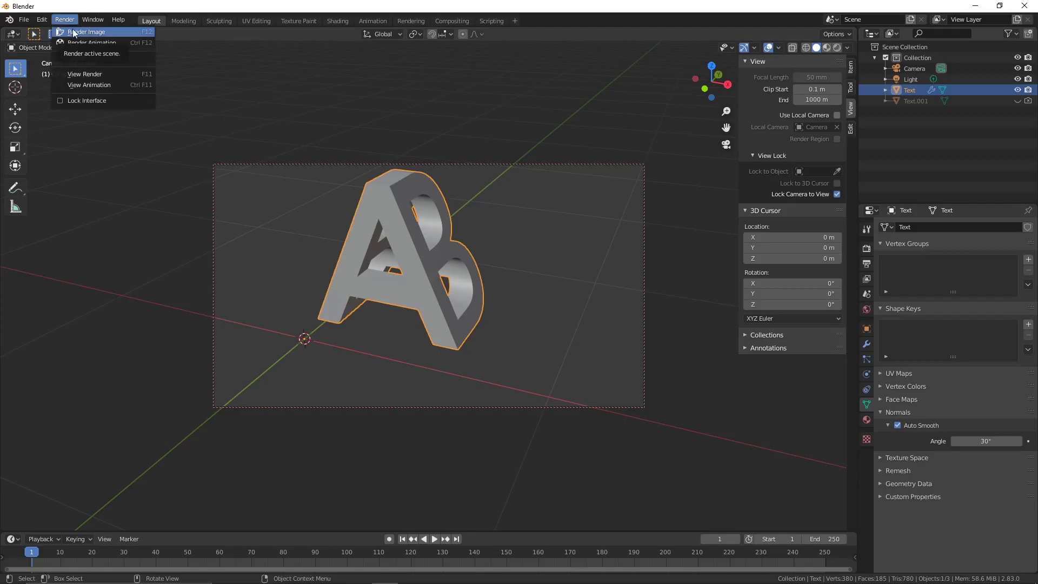
pyautogui.click(74, 32)
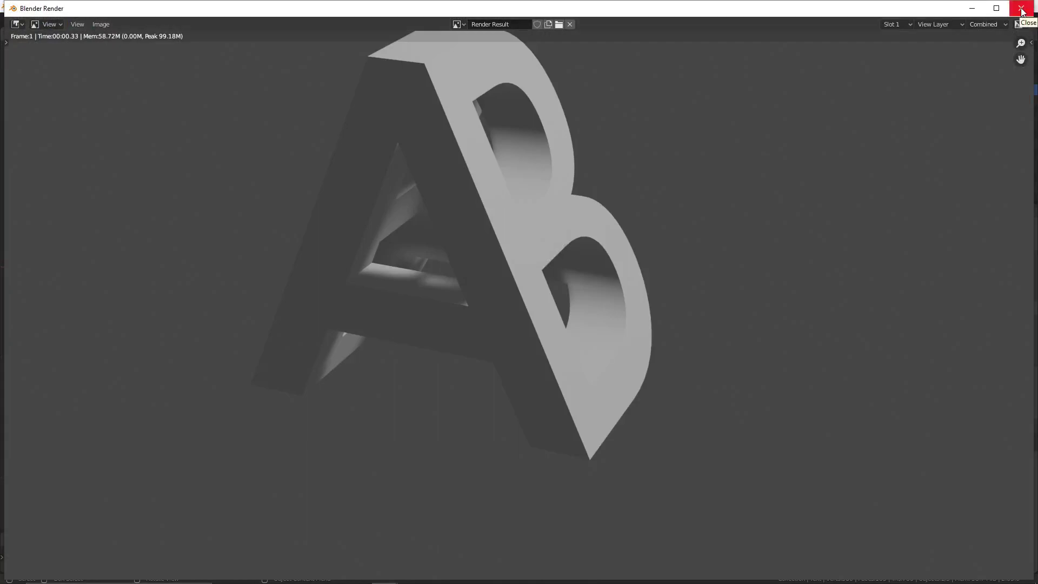
pyautogui.click(1022, 8)
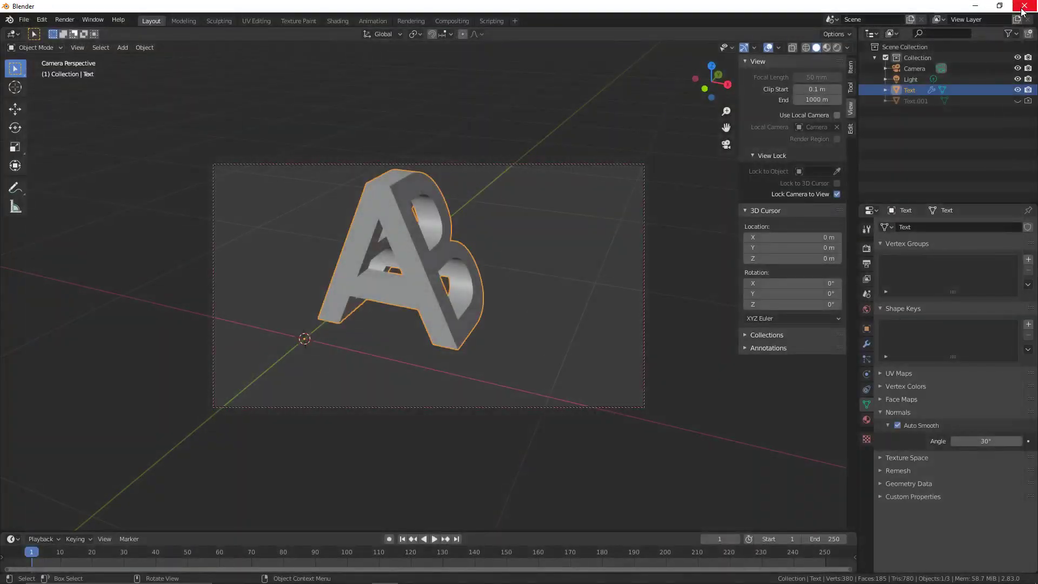